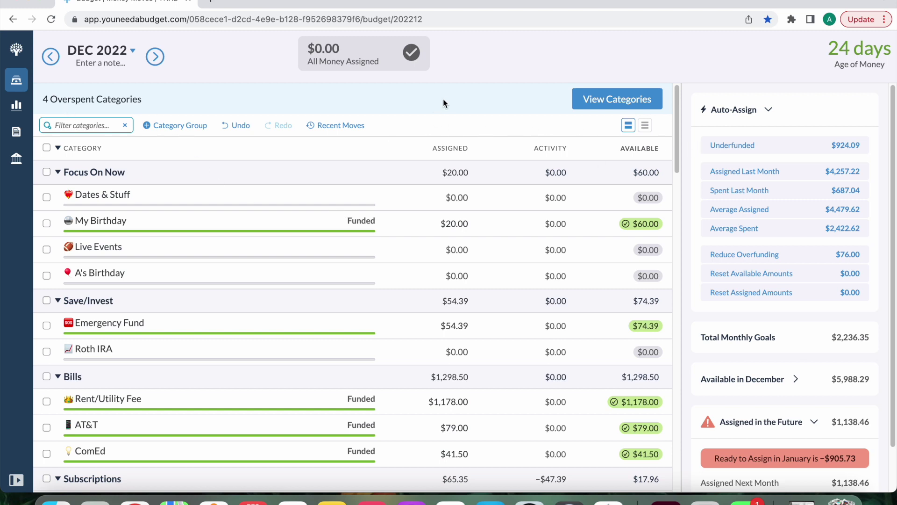
Filter December to the four overspent categories, review their Available amounts, then clear the filter
{"action": "left_click", "coordinate": [633, 103]}
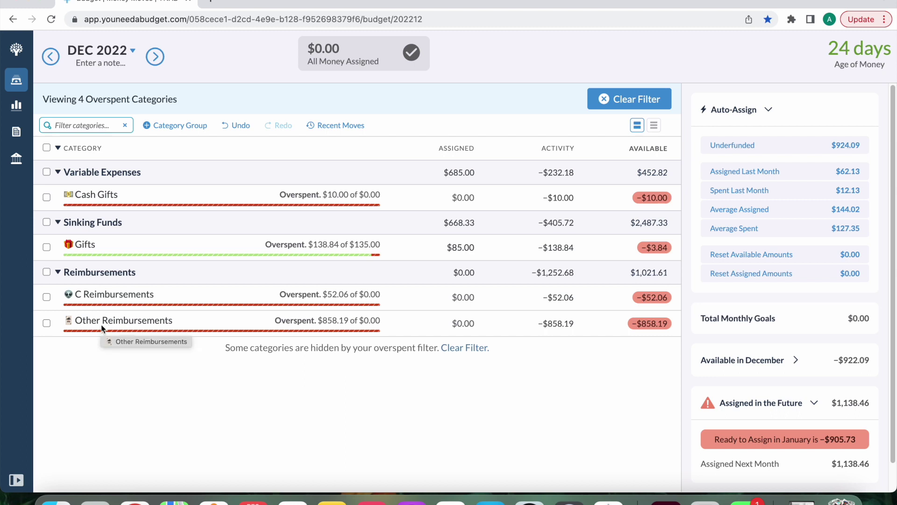
{"action": "left_click", "coordinate": [500, 306]}
{"action": "left_click", "coordinate": [500, 309]}
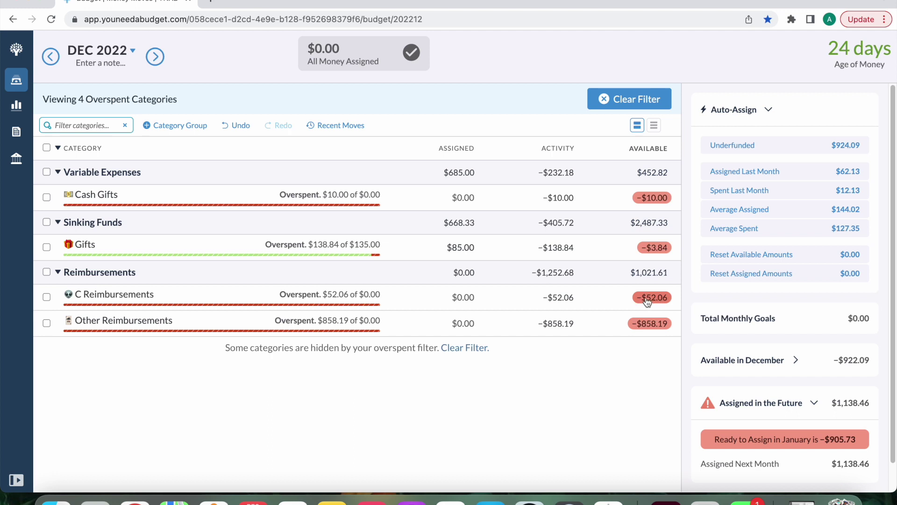
{"action": "mouse_move", "coordinate": [652, 302]}
{"action": "left_click", "coordinate": [643, 107]}
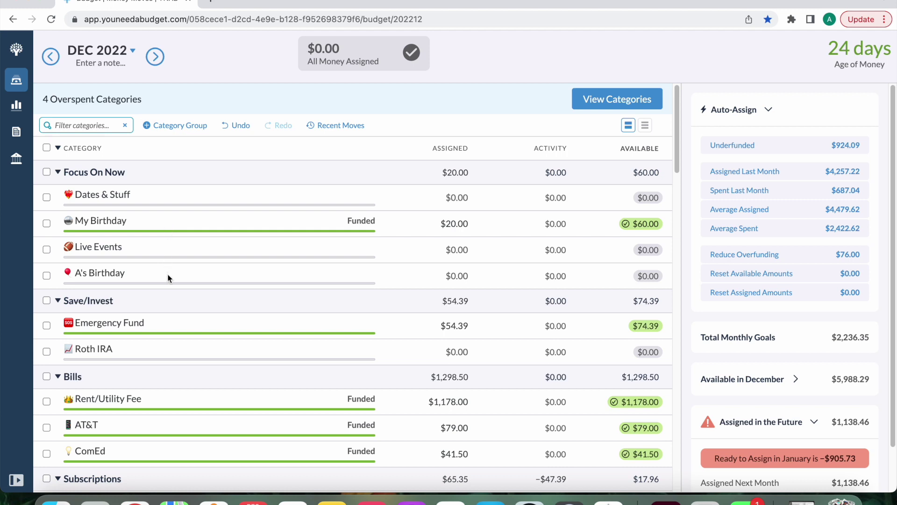
Collapse the Focus On Now, Save/Invest and Bills category groups
{"action": "left_click", "coordinate": [59, 173]}
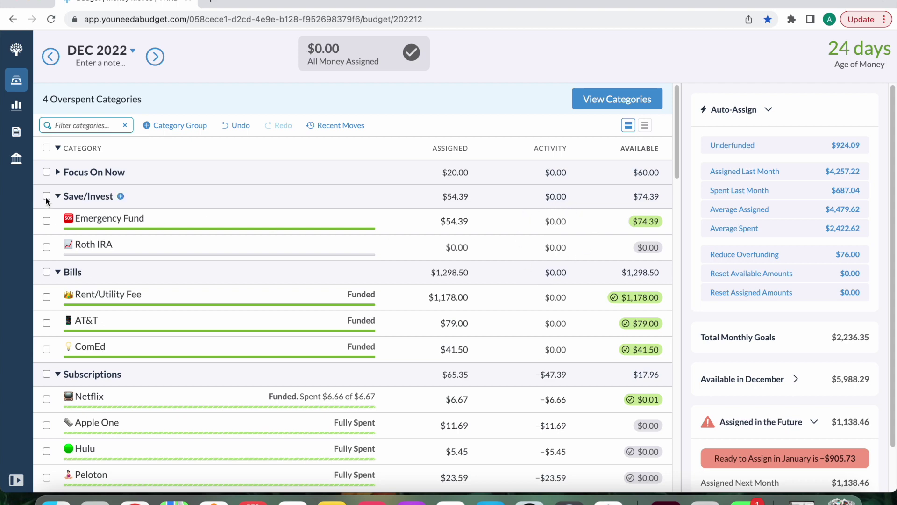
{"action": "left_click", "coordinate": [58, 196]}
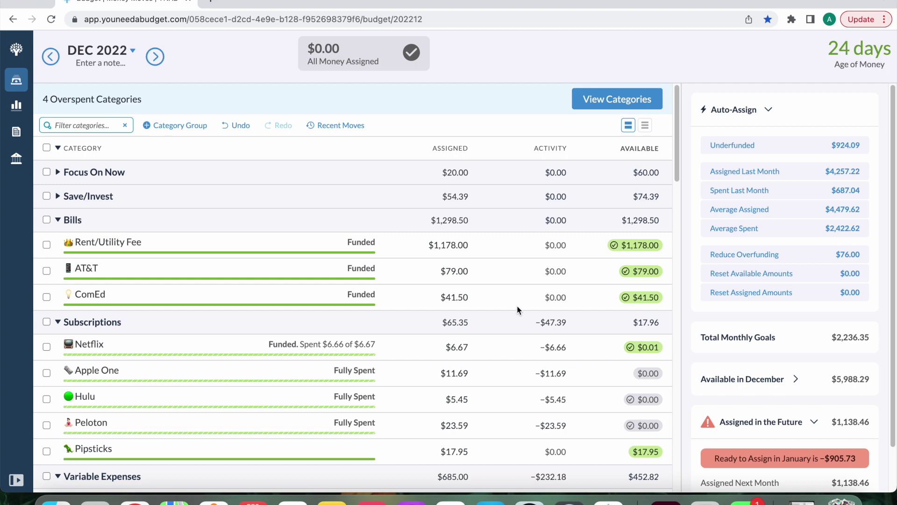
{"action": "left_click", "coordinate": [58, 220]}
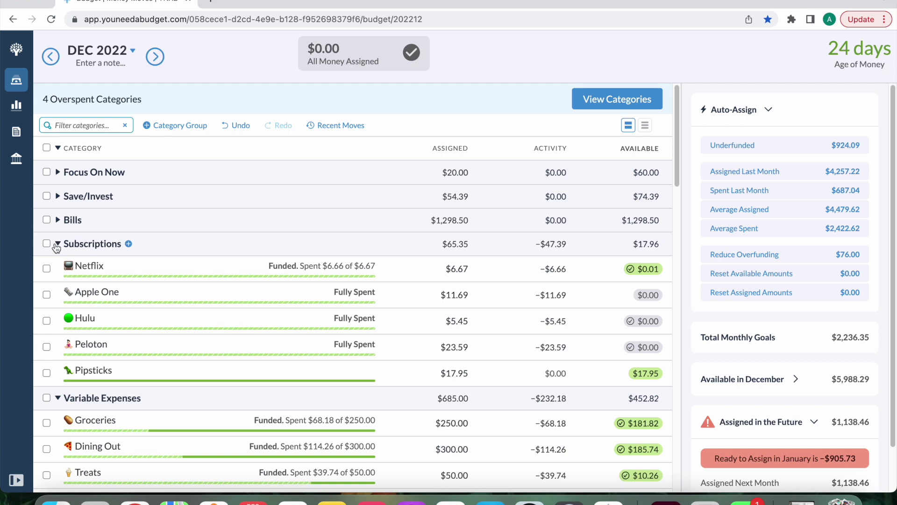
Collapse the Subscriptions group to its $65.35 total
{"action": "left_click", "coordinate": [57, 244]}
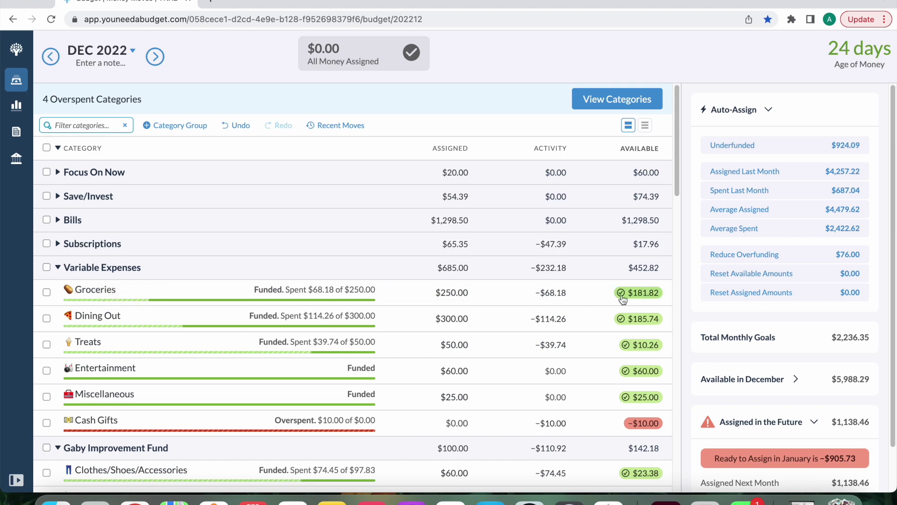
{"action": "mouse_move", "coordinate": [624, 299]}
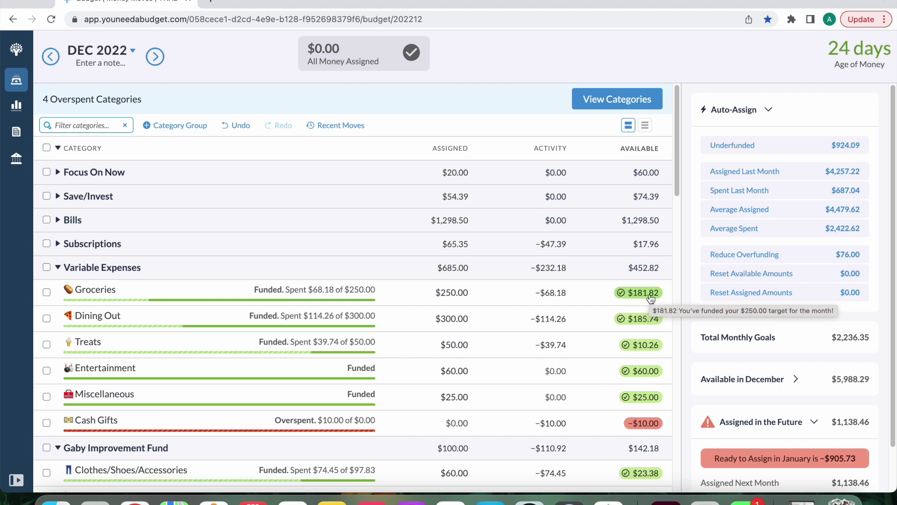
{"action": "left_click", "coordinate": [548, 293]}
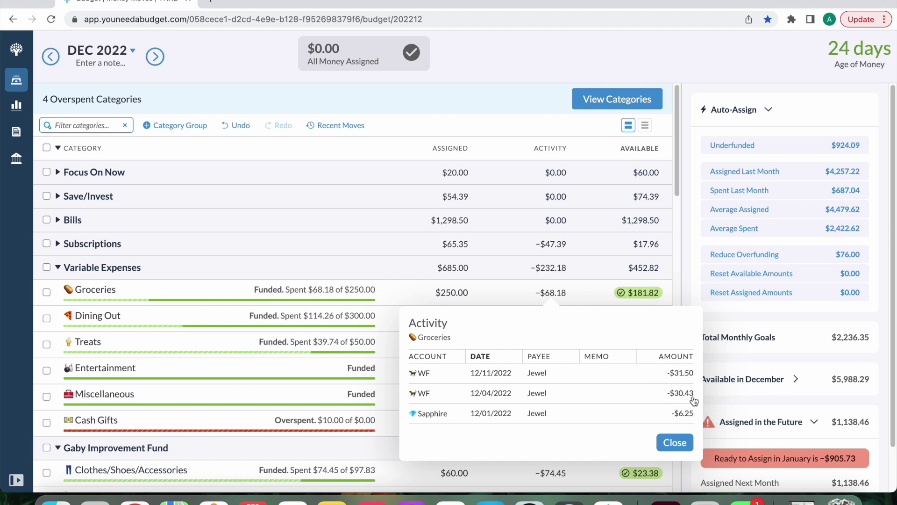
{"action": "left_click", "coordinate": [683, 442]}
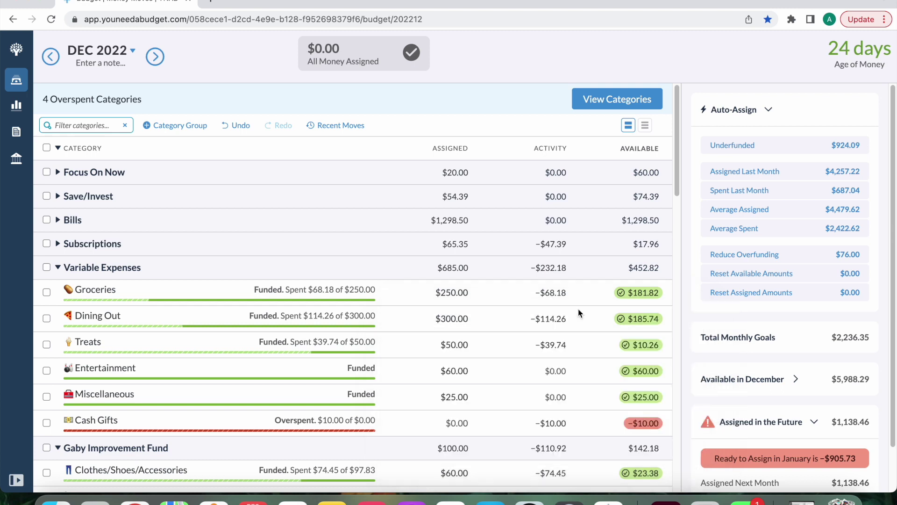
{"action": "left_click", "coordinate": [555, 296]}
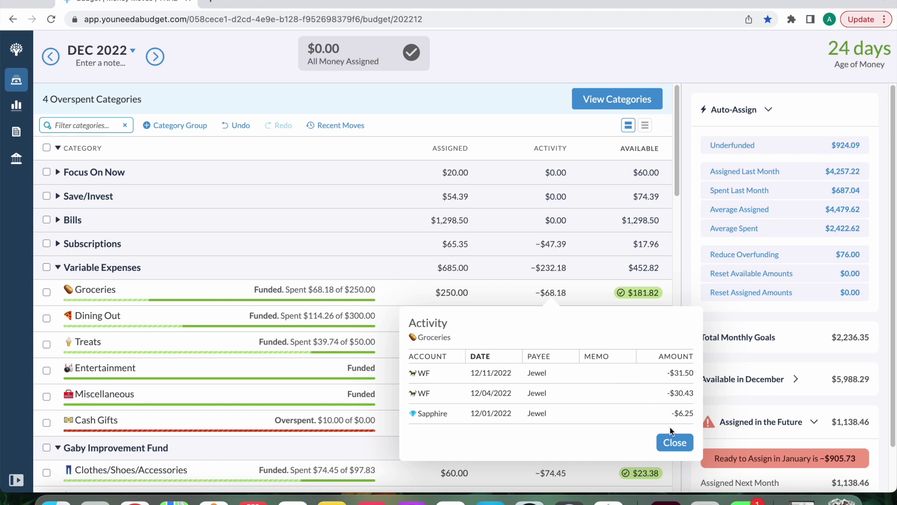
{"action": "left_click", "coordinate": [600, 291]}
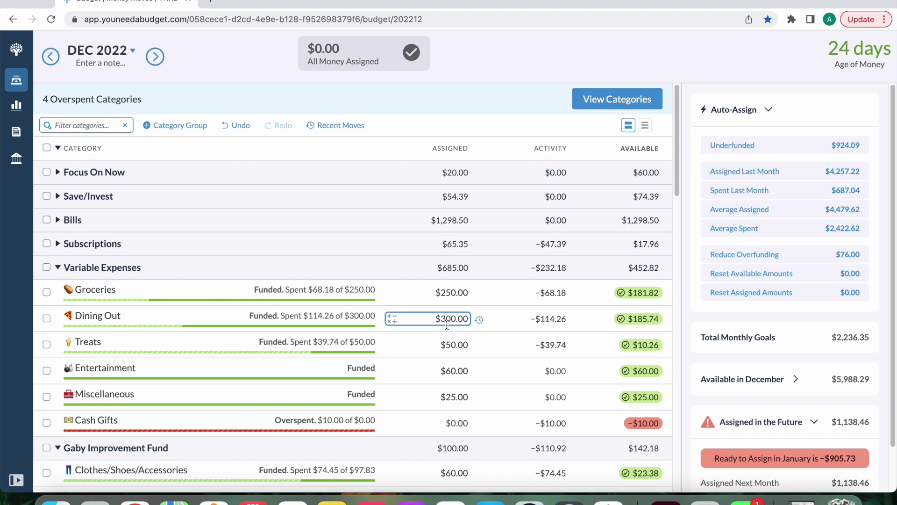
{"action": "left_click", "coordinate": [555, 321]}
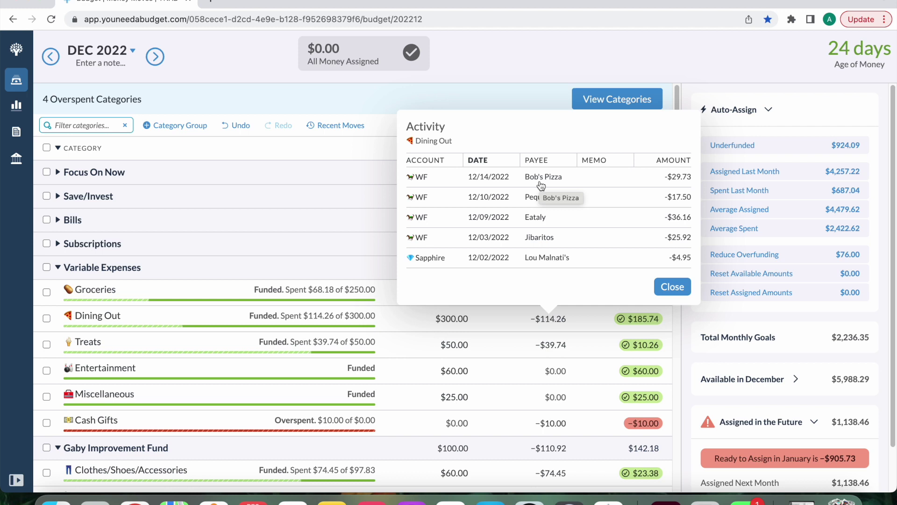
{"action": "left_click", "coordinate": [673, 287]}
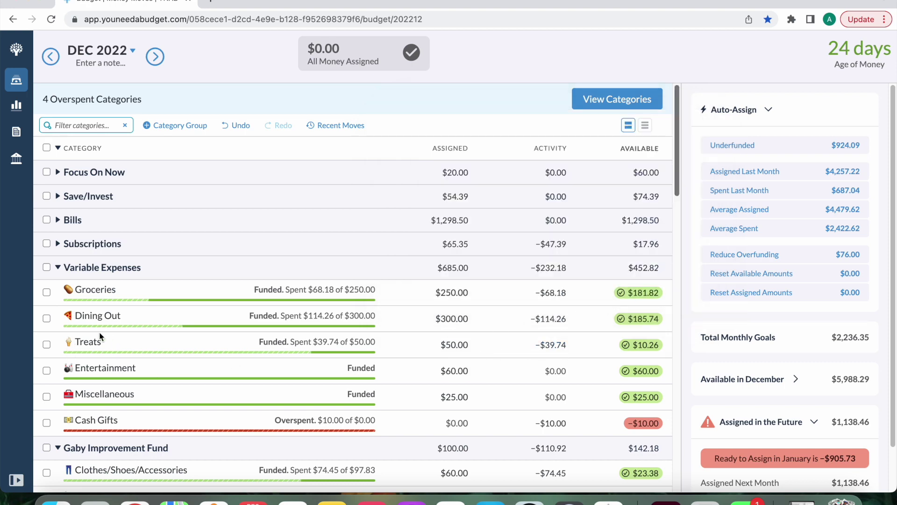
Open the Treats activity and scroll its six December transactions totaling $39.74
{"action": "left_click", "coordinate": [560, 345]}
{"action": "left_click", "coordinate": [561, 346]}
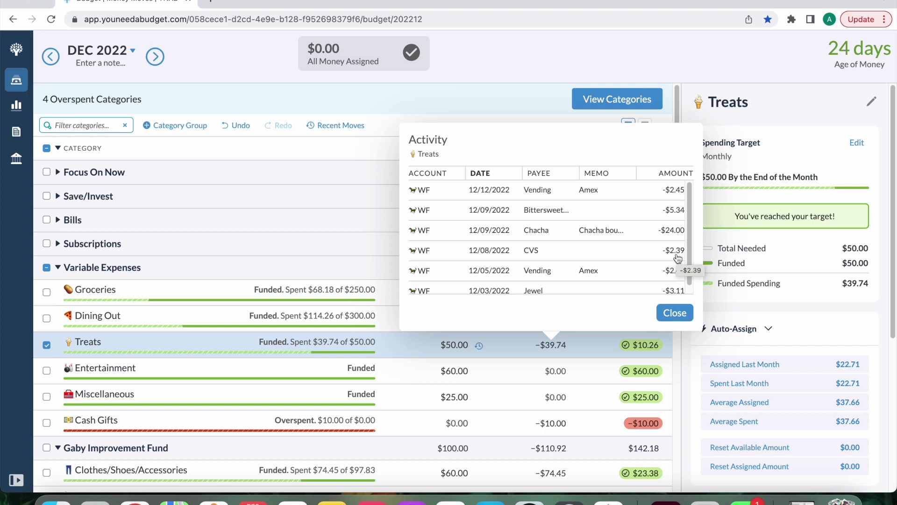
{"action": "scroll", "coordinate": [641, 273], "scroll_direction": "down", "scroll_amount": 1}
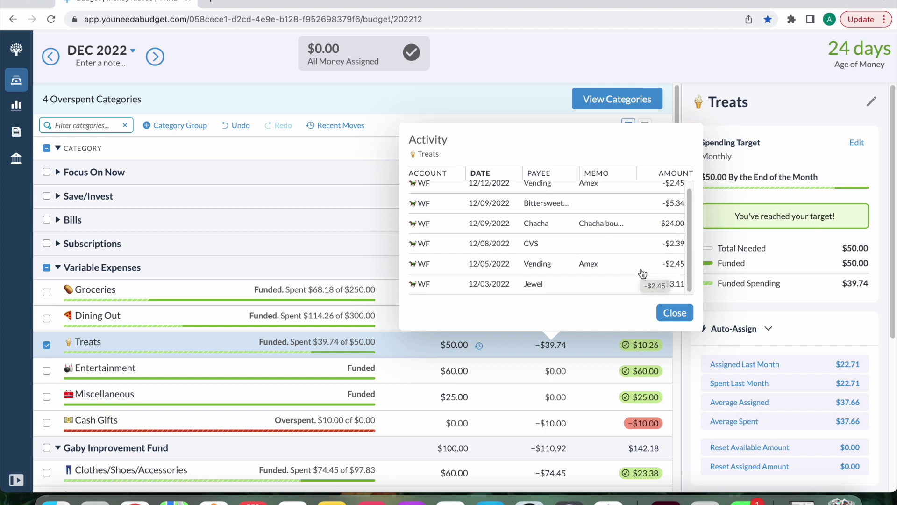
Close the Treats list and view the Miscellaneous and Cash Gifts category details
{"action": "left_click", "coordinate": [675, 316]}
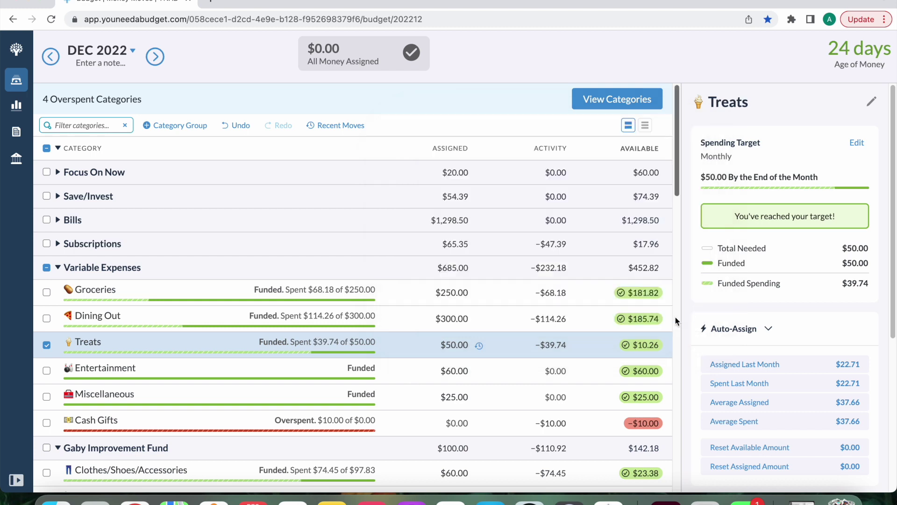
{"action": "left_click", "coordinate": [573, 370]}
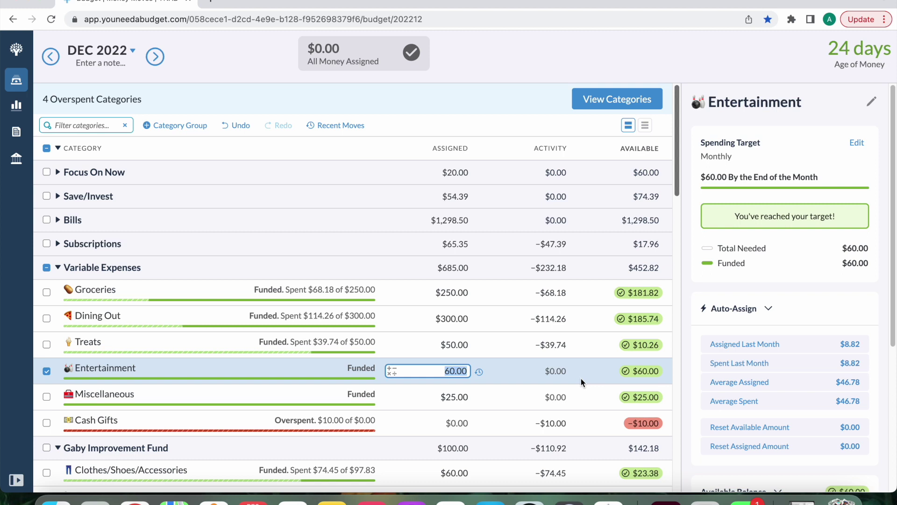
{"action": "left_click", "coordinate": [570, 404]}
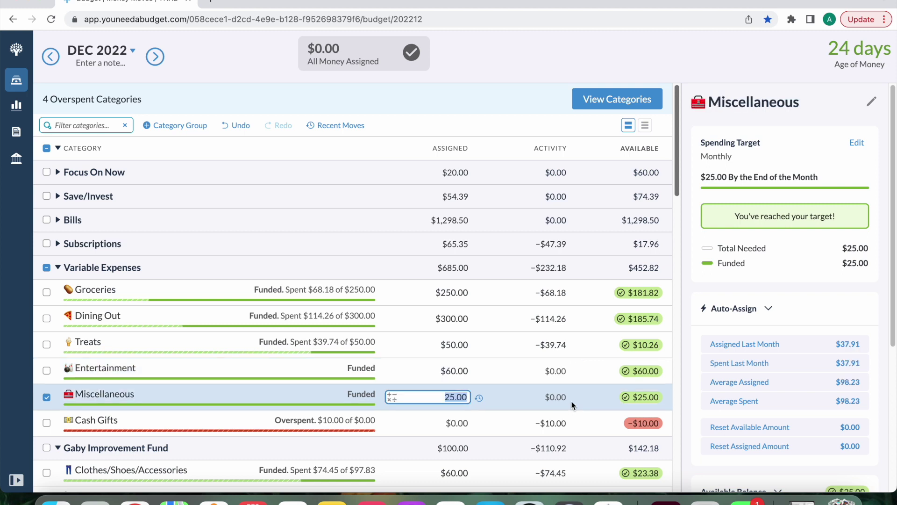
{"action": "left_click", "coordinate": [562, 426]}
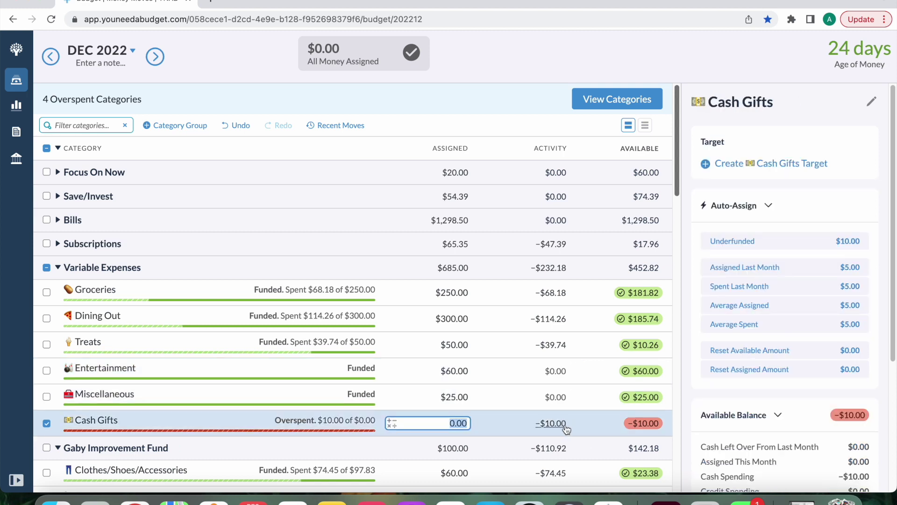
Check the transaction behind Cash Gifts' -$10.00, then deselect it for the whole-budget summary
{"action": "left_click", "coordinate": [560, 425]}
{"action": "left_click", "coordinate": [561, 425]}
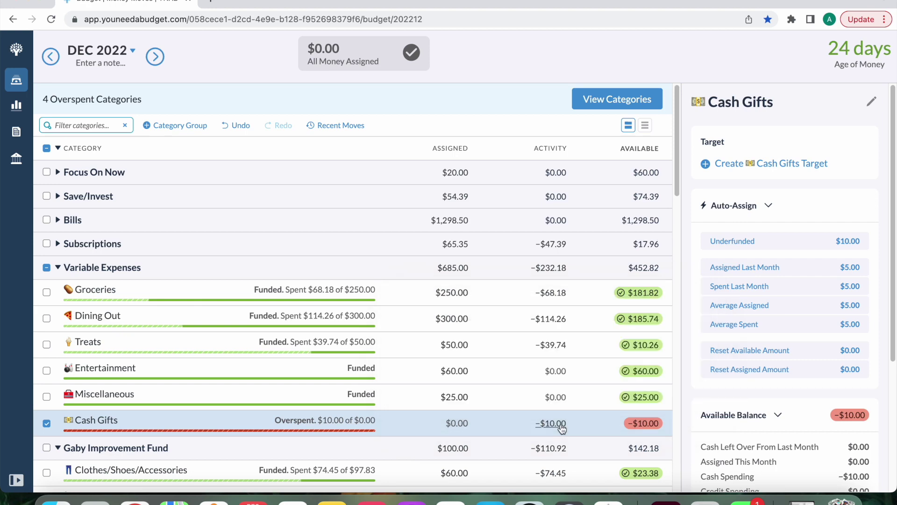
{"action": "scroll", "coordinate": [552, 403], "scroll_direction": "down", "scroll_amount": 3}
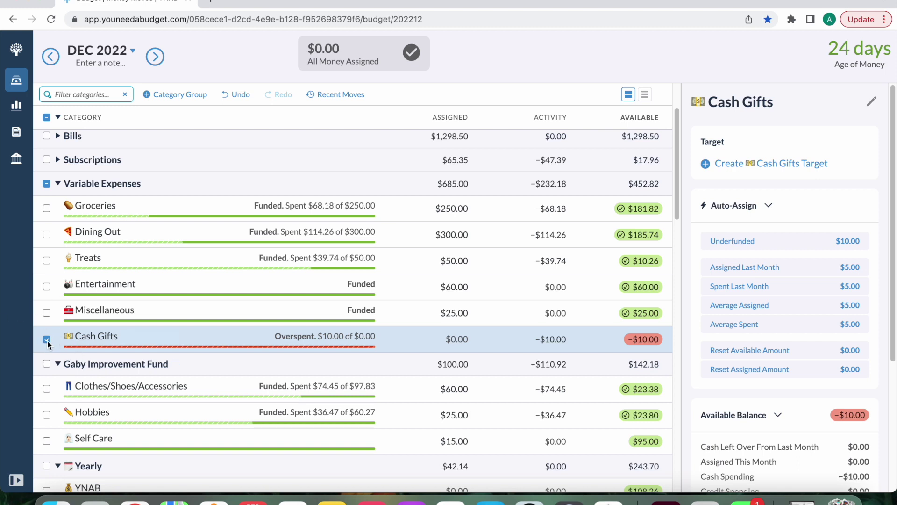
{"action": "left_click", "coordinate": [455, 388]}
{"action": "scroll", "coordinate": [458, 389], "scroll_direction": "down", "scroll_amount": 2}
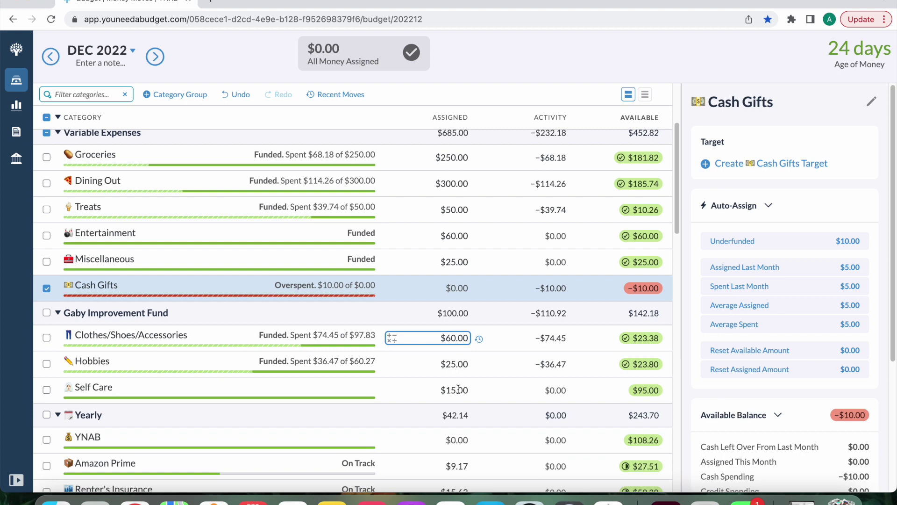
{"action": "left_click", "coordinate": [429, 279]}
{"action": "left_click", "coordinate": [353, 277]}
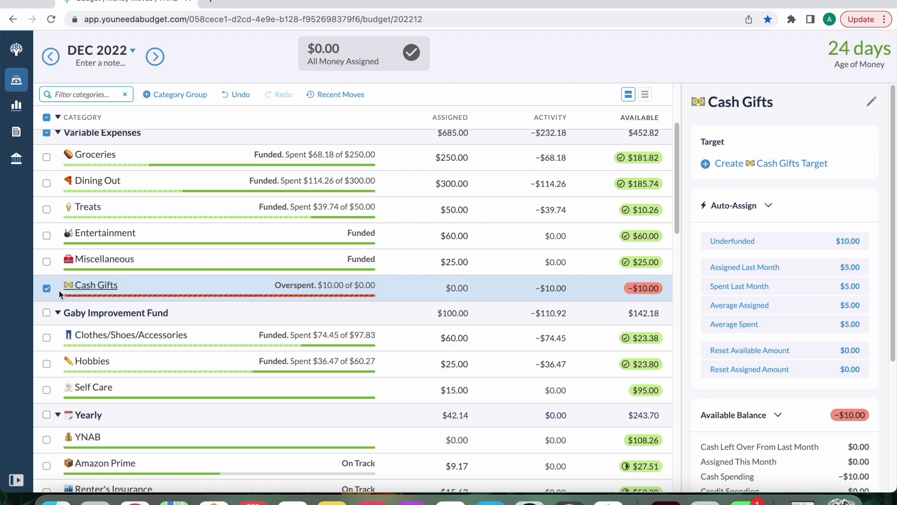
{"action": "left_click", "coordinate": [46, 288]}
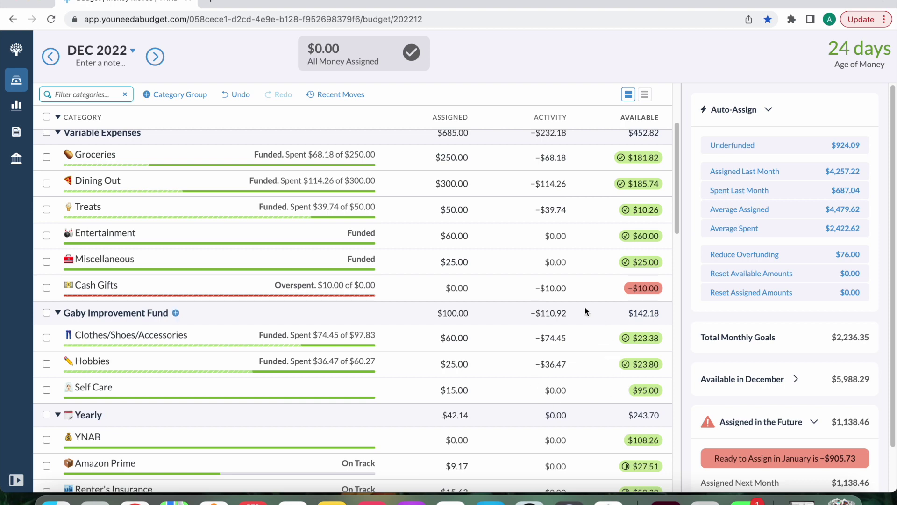
{"action": "left_click", "coordinate": [554, 339]}
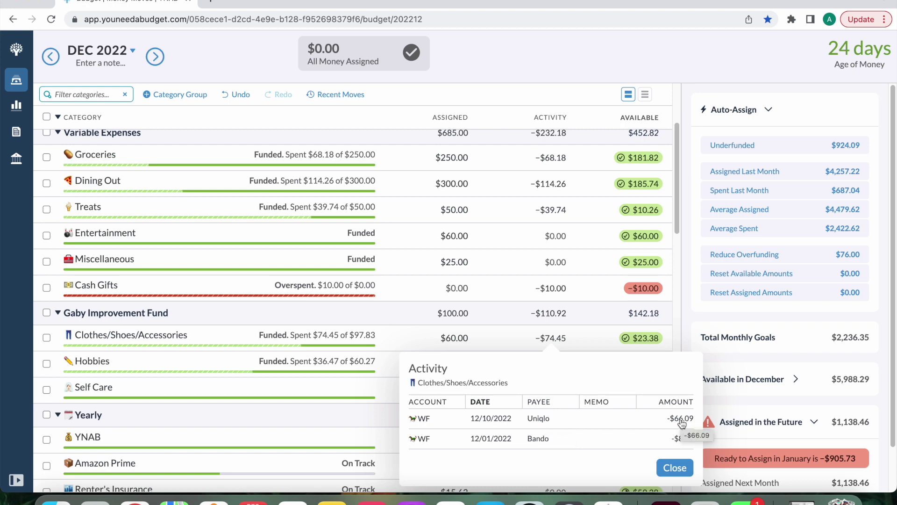
{"action": "left_click", "coordinate": [675, 468]}
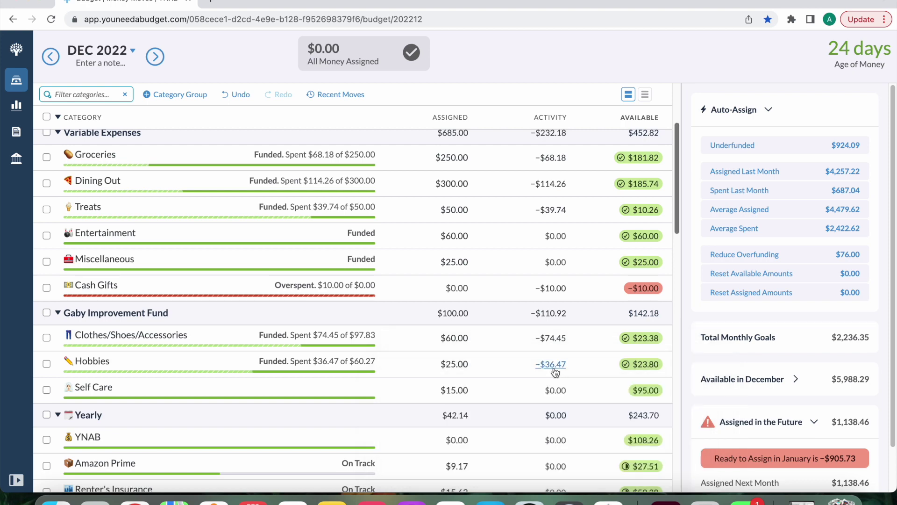
{"action": "left_click", "coordinate": [554, 369]}
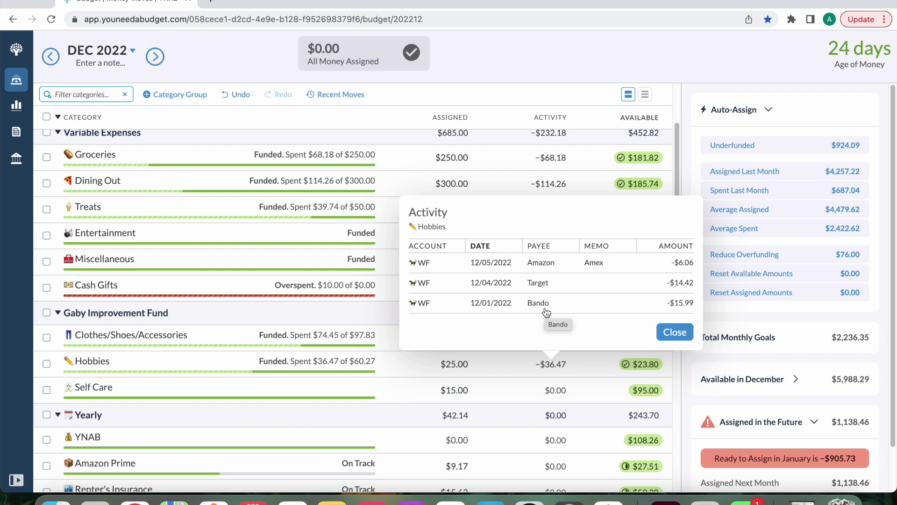
{"action": "left_click", "coordinate": [340, 266]}
{"action": "left_click", "coordinate": [555, 339]}
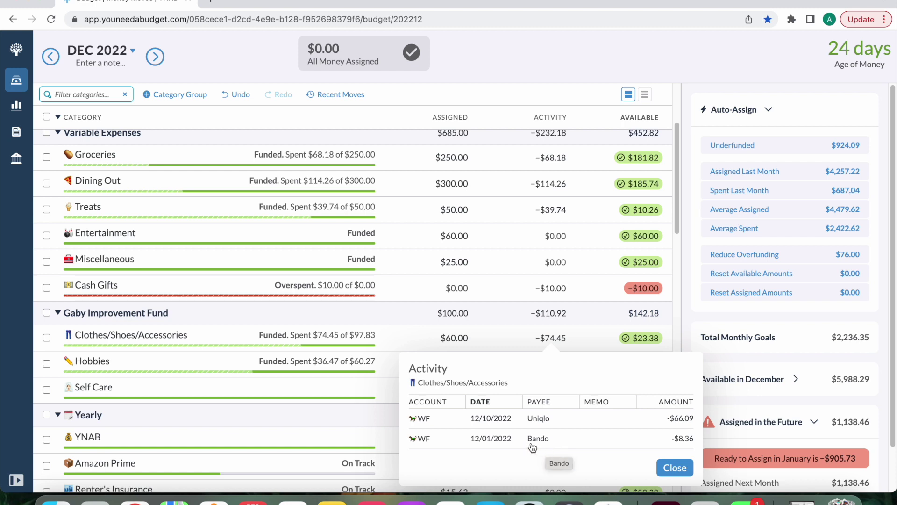
{"action": "left_click", "coordinate": [599, 325]}
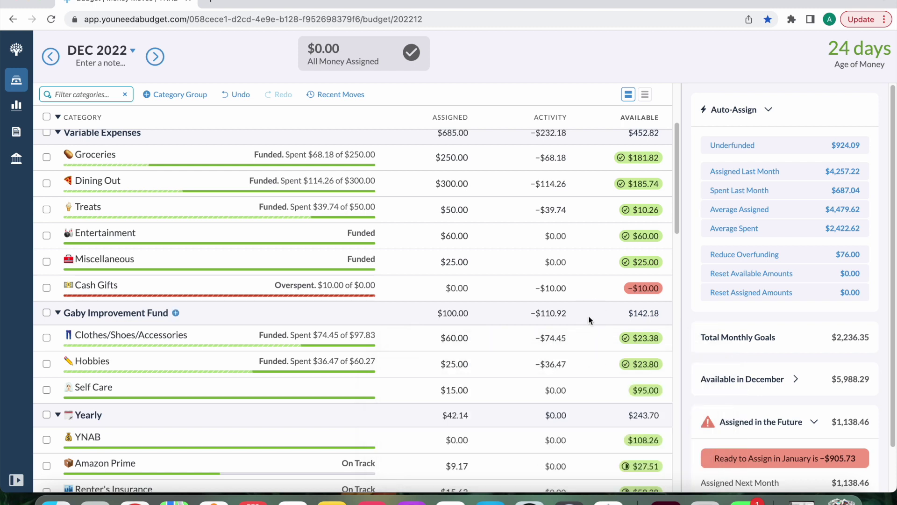
{"action": "left_click", "coordinate": [551, 371]}
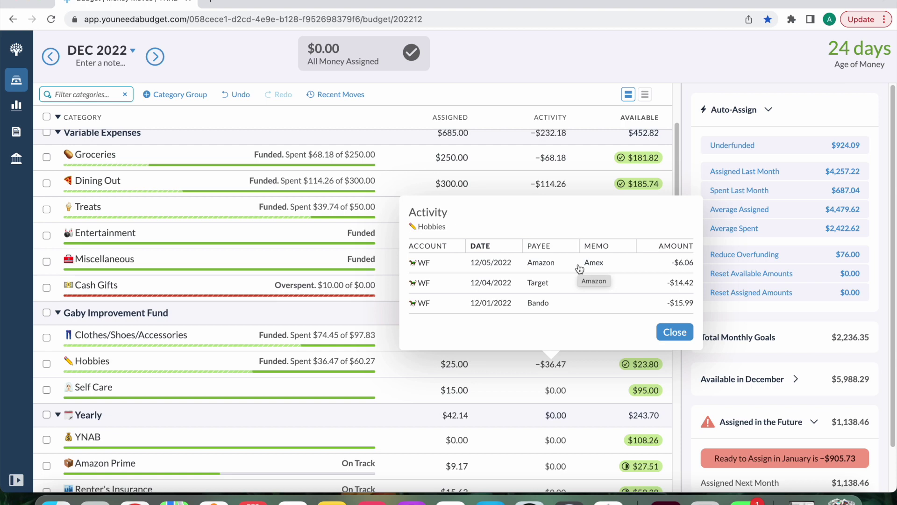
{"action": "left_click", "coordinate": [675, 331]}
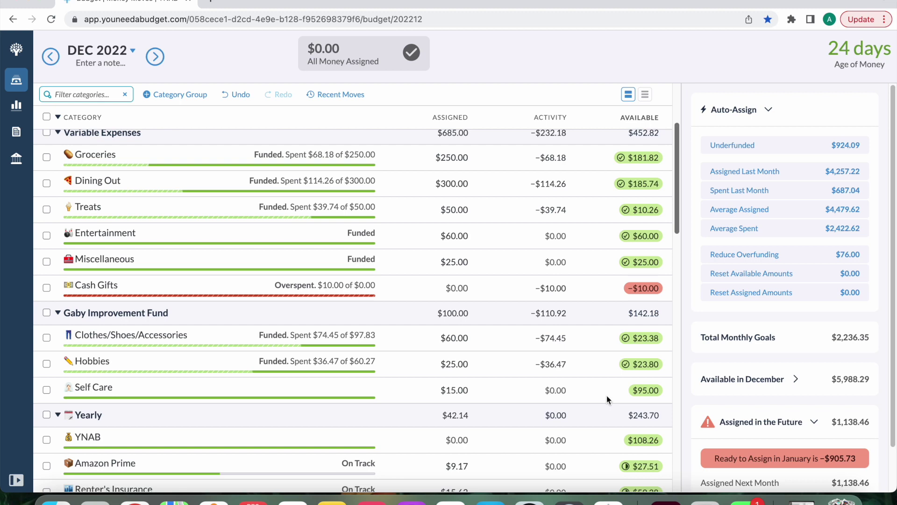
Collapse the Variable Expenses, Gaby Improvement Fund and Yearly groups
{"action": "scroll", "coordinate": [131, 364], "scroll_direction": "up", "scroll_amount": 2}
{"action": "scroll", "coordinate": [131, 364], "scroll_direction": "down", "scroll_amount": 5}
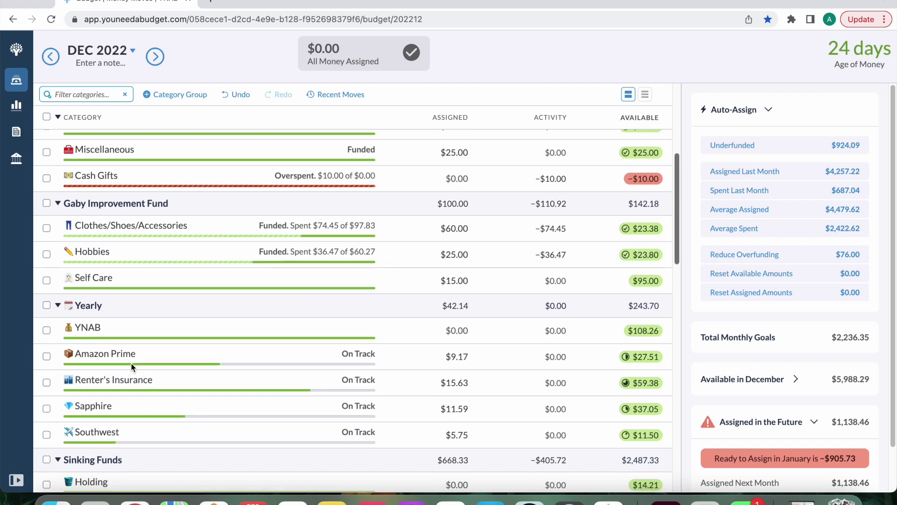
{"action": "scroll", "coordinate": [64, 239], "scroll_direction": "up", "scroll_amount": 4}
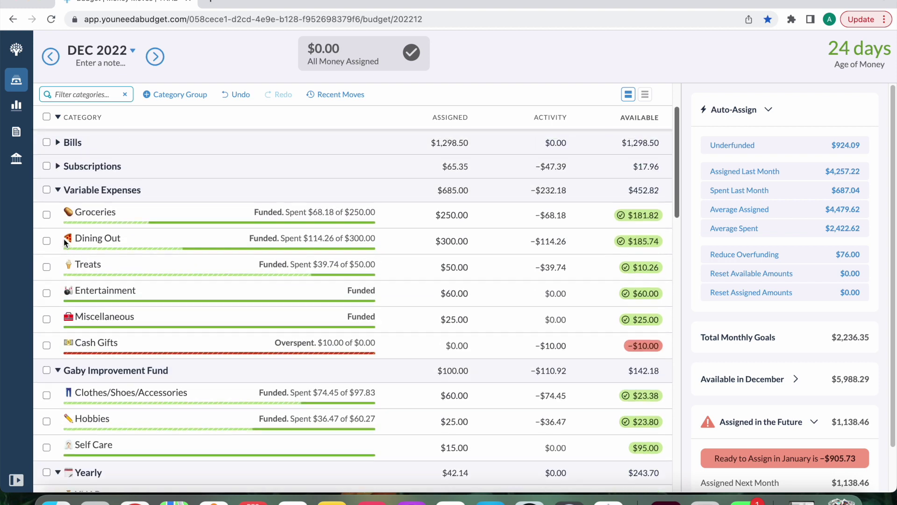
{"action": "left_click", "coordinate": [57, 190]}
{"action": "left_click", "coordinate": [58, 214]}
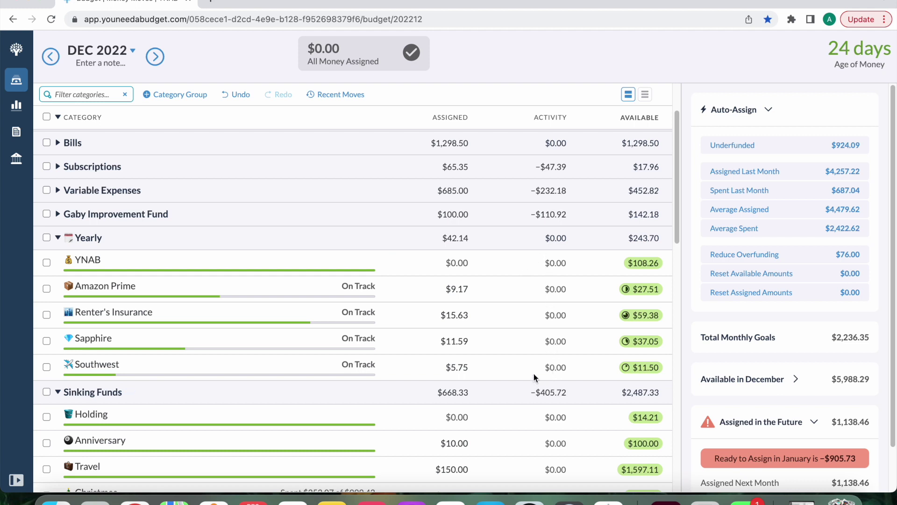
{"action": "left_click", "coordinate": [58, 238]}
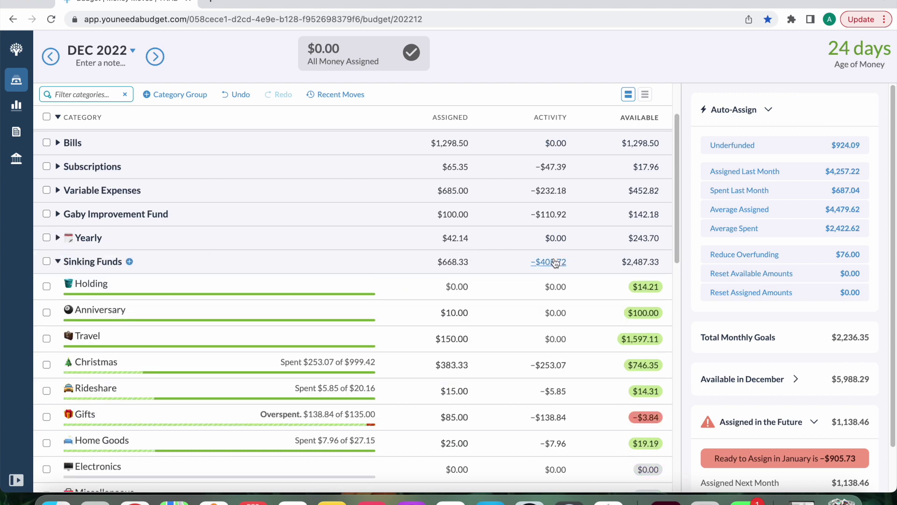
Collapse the Wish Farm and Wishlist groups
{"action": "scroll", "coordinate": [551, 289], "scroll_direction": "down", "scroll_amount": 1}
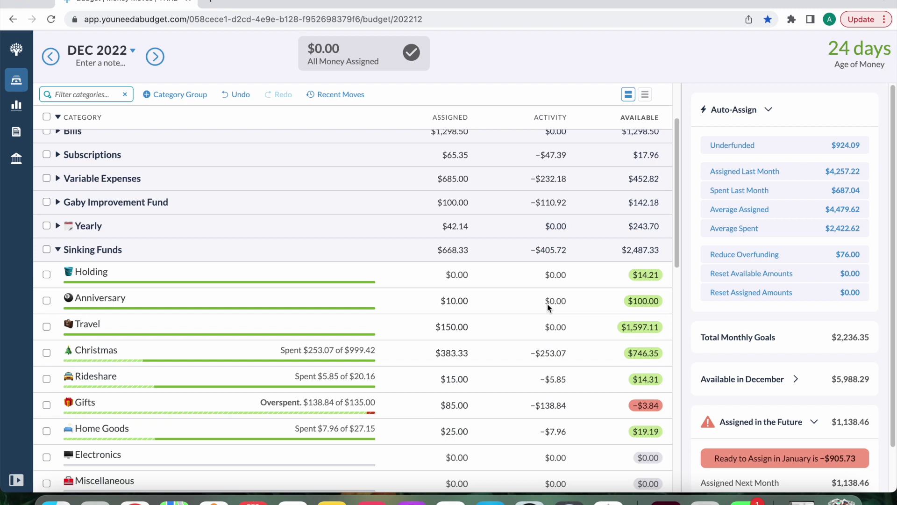
{"action": "scroll", "coordinate": [547, 304], "scroll_direction": "down", "scroll_amount": 4}
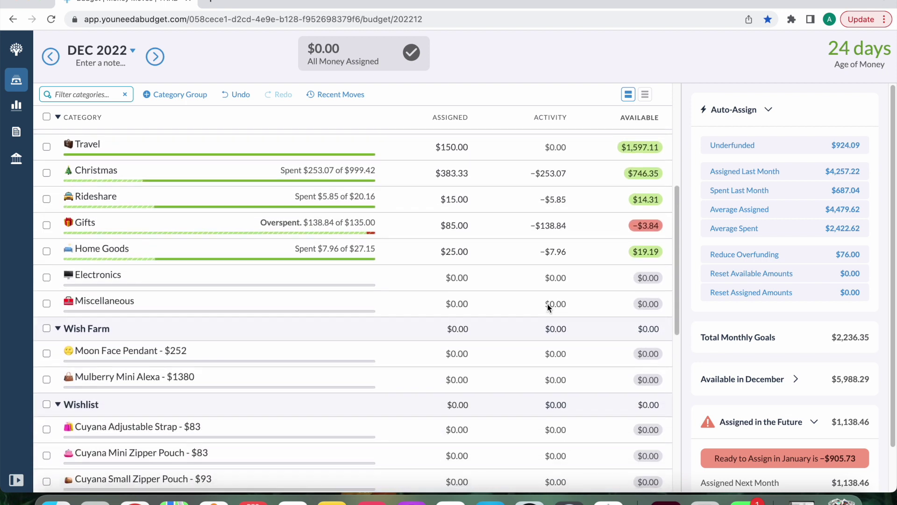
{"action": "scroll", "coordinate": [528, 315], "scroll_direction": "up", "scroll_amount": 4}
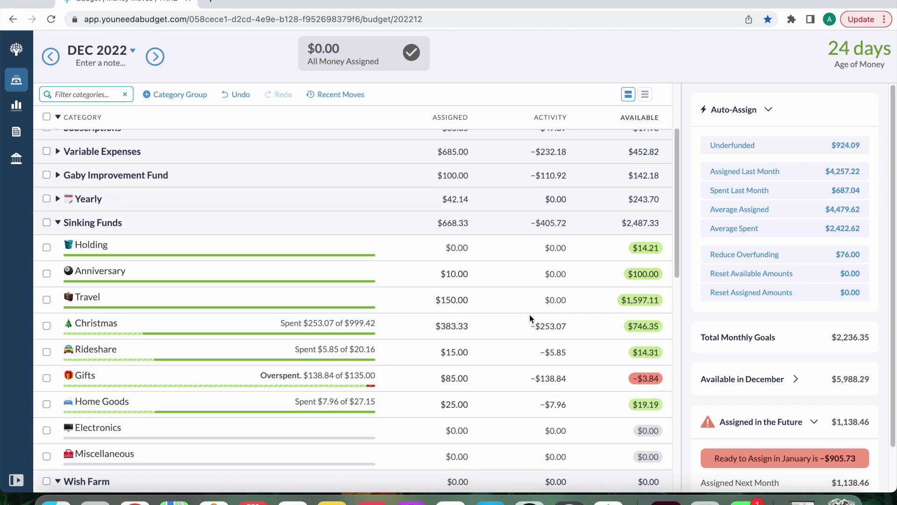
{"action": "scroll", "coordinate": [546, 365], "scroll_direction": "up", "scroll_amount": 1}
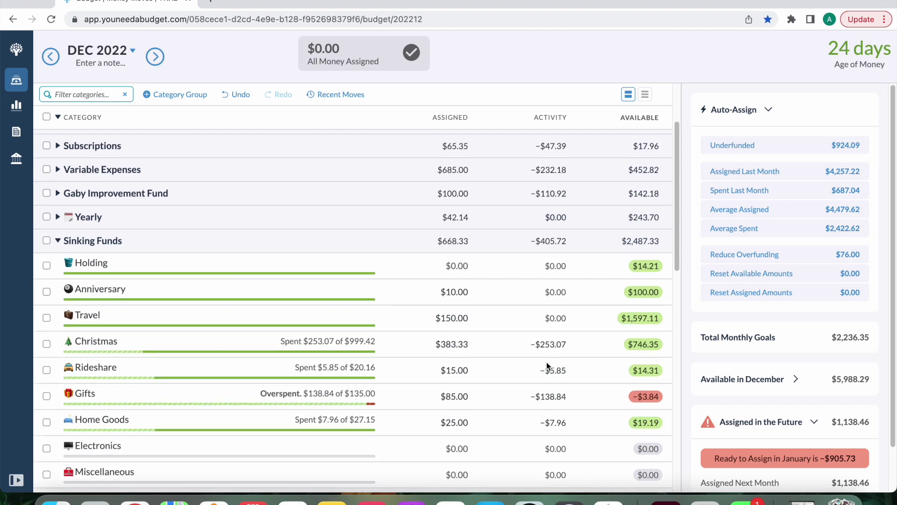
{"action": "scroll", "coordinate": [546, 362], "scroll_direction": "up", "scroll_amount": 2}
{"action": "scroll", "coordinate": [546, 361], "scroll_direction": "down", "scroll_amount": 10}
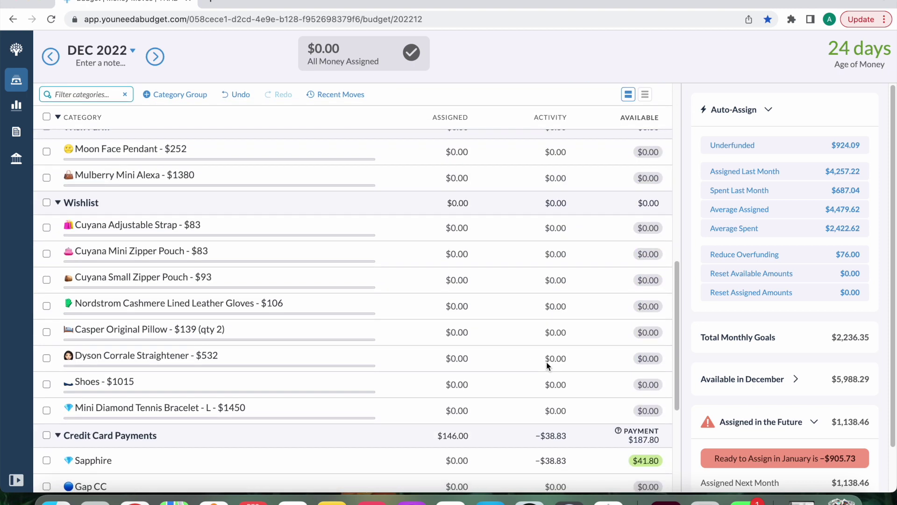
{"action": "scroll", "coordinate": [546, 361], "scroll_direction": "up", "scroll_amount": 3}
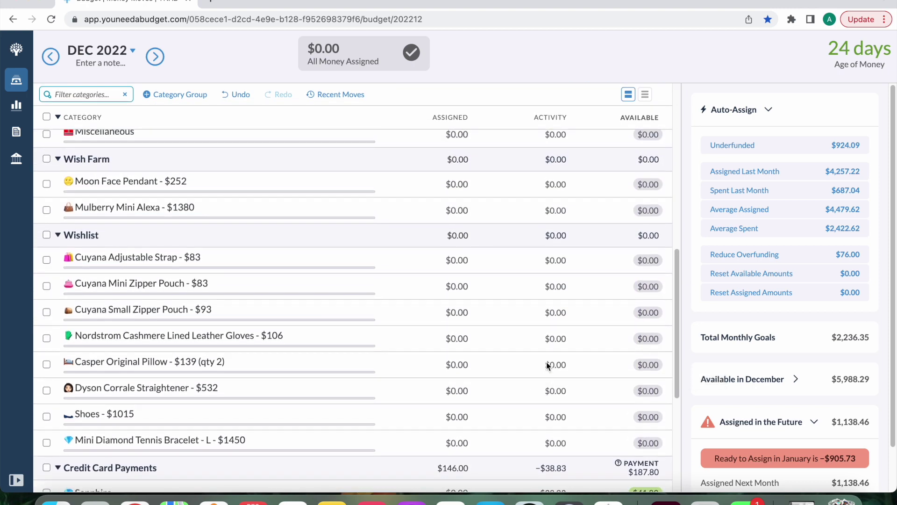
{"action": "left_click", "coordinate": [57, 235]}
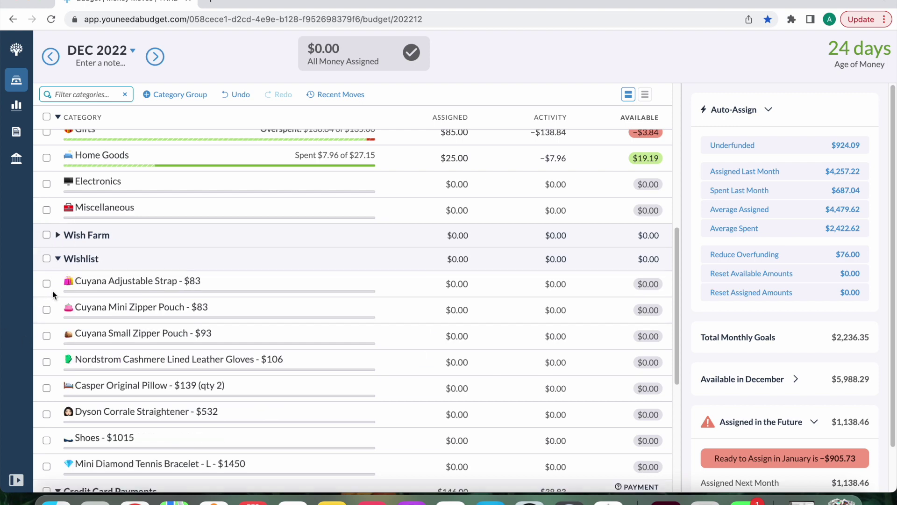
{"action": "left_click", "coordinate": [57, 261]}
Collapse Credit Card Payments and Reimbursements, then list the Christmas category's transactions
{"action": "left_click", "coordinate": [56, 281]}
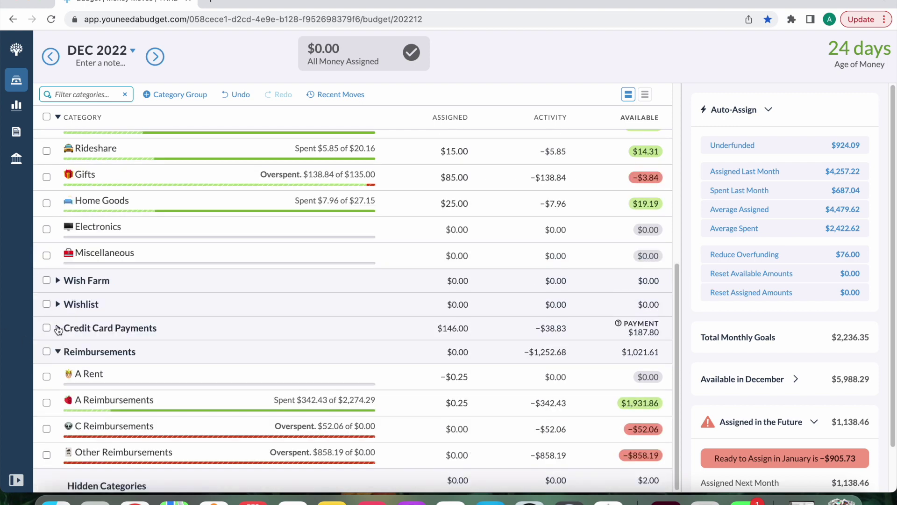
{"action": "left_click", "coordinate": [57, 351]}
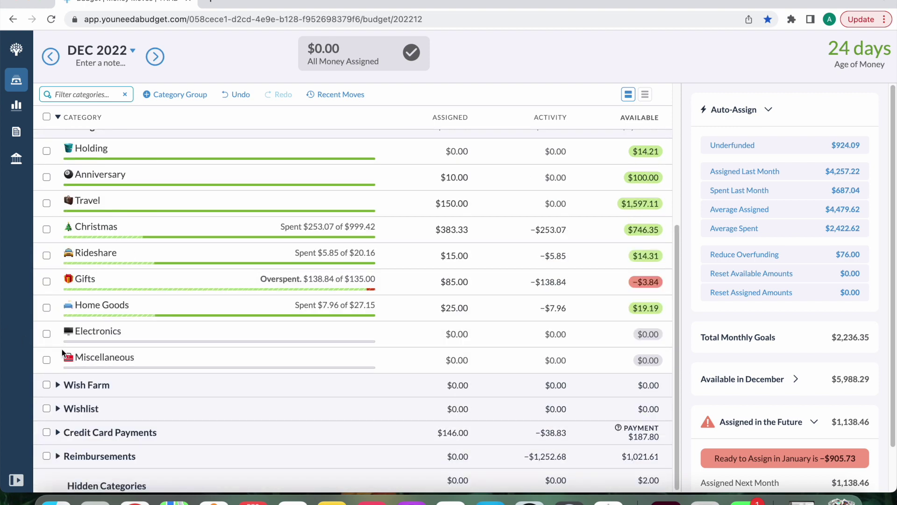
{"action": "left_click", "coordinate": [549, 230]}
Scroll through the Christmas transactions, including the -$100.00 ATM withdrawal, totaling $253.07
{"action": "scroll", "coordinate": [412, 405], "scroll_direction": "down", "scroll_amount": 3}
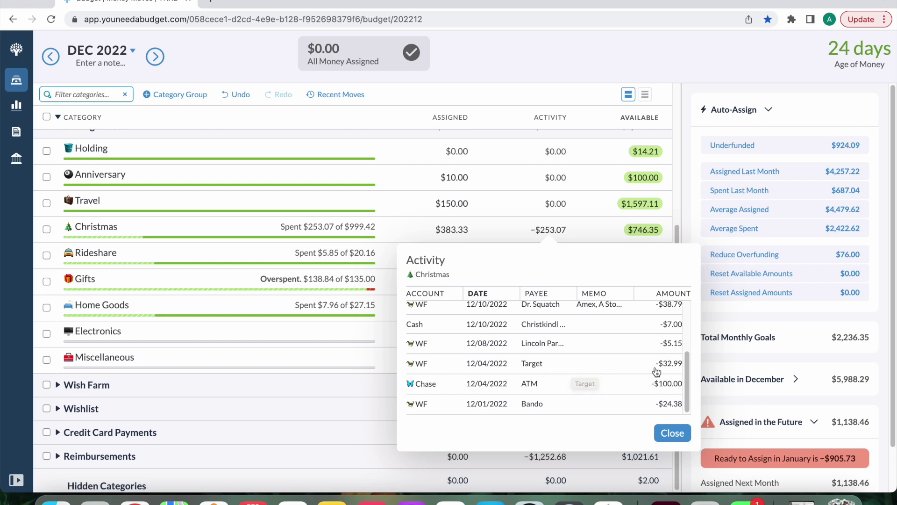
{"action": "left_click_drag", "start_coordinate": [686, 383], "coordinate": [687, 369]}
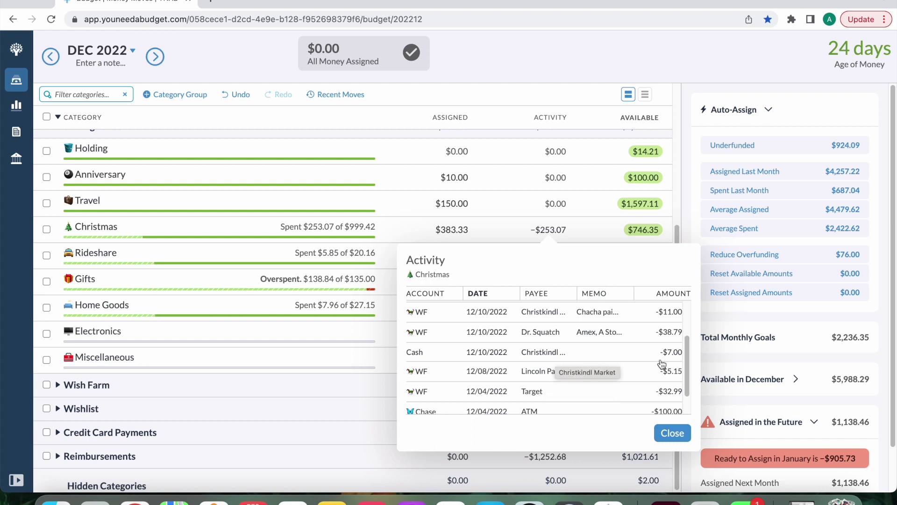
{"action": "left_click_drag", "start_coordinate": [685, 356], "coordinate": [686, 340]}
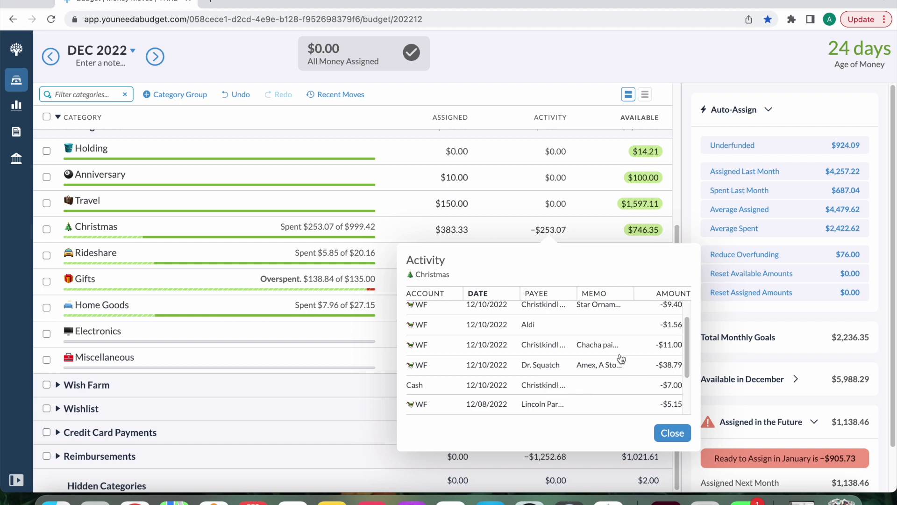
{"action": "scroll", "coordinate": [685, 346], "scroll_direction": "up", "scroll_amount": 2}
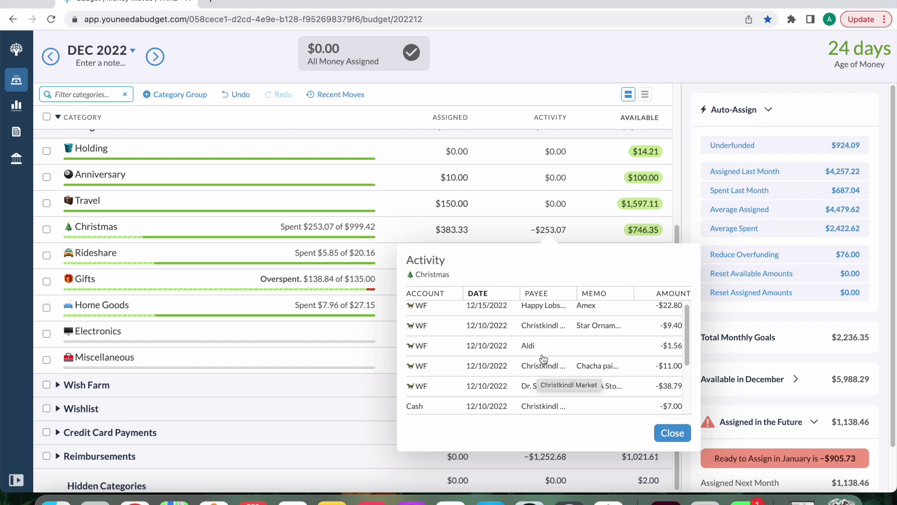
{"action": "left_click_drag", "start_coordinate": [687, 329], "coordinate": [687, 326]}
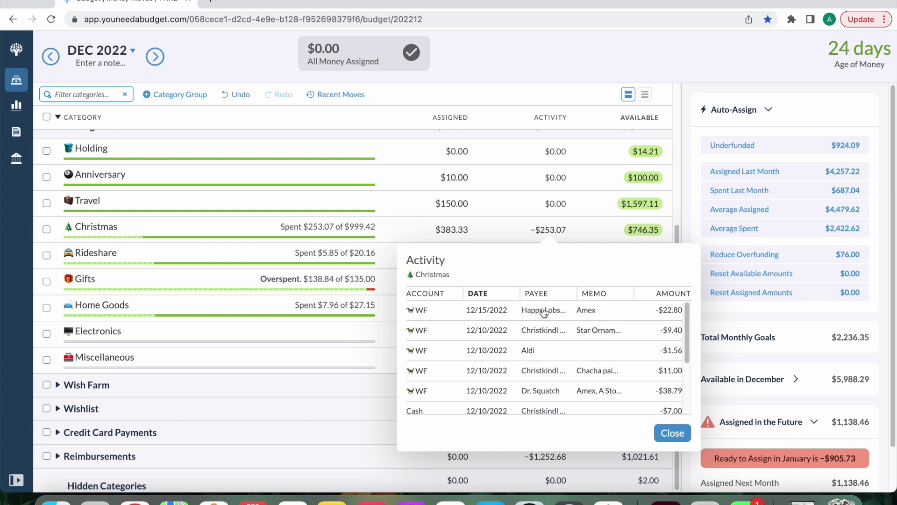
{"action": "scroll", "coordinate": [626, 385], "scroll_direction": "down", "scroll_amount": 3}
{"action": "scroll", "coordinate": [643, 381], "scroll_direction": "up", "scroll_amount": 3}
Close the Christmas list, then review and close the Rideshare and Gifts ($138.84) transactions
{"action": "left_click", "coordinate": [672, 434]}
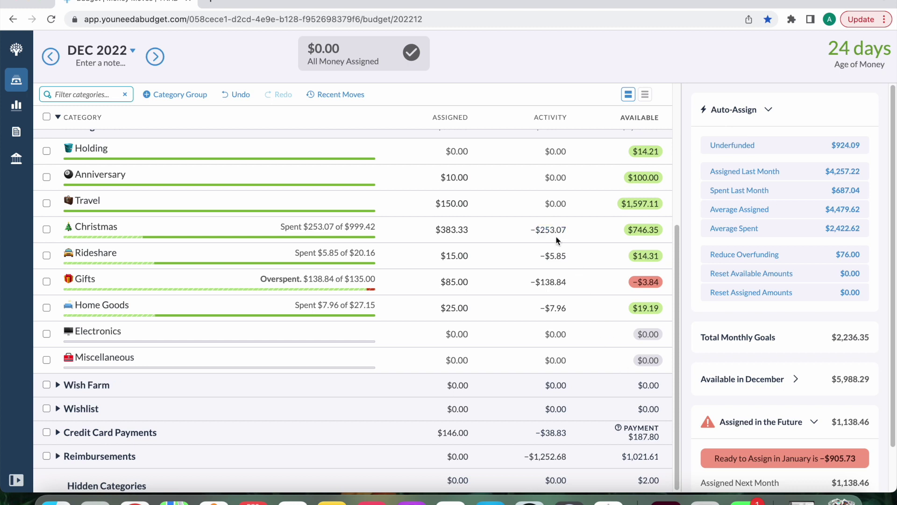
{"action": "left_click", "coordinate": [556, 256]}
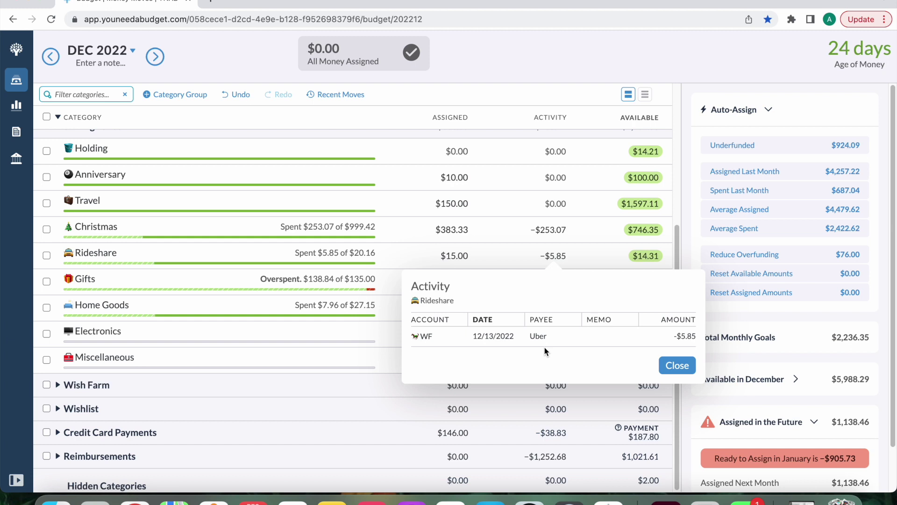
{"action": "left_click", "coordinate": [687, 369]}
{"action": "left_click", "coordinate": [550, 284]}
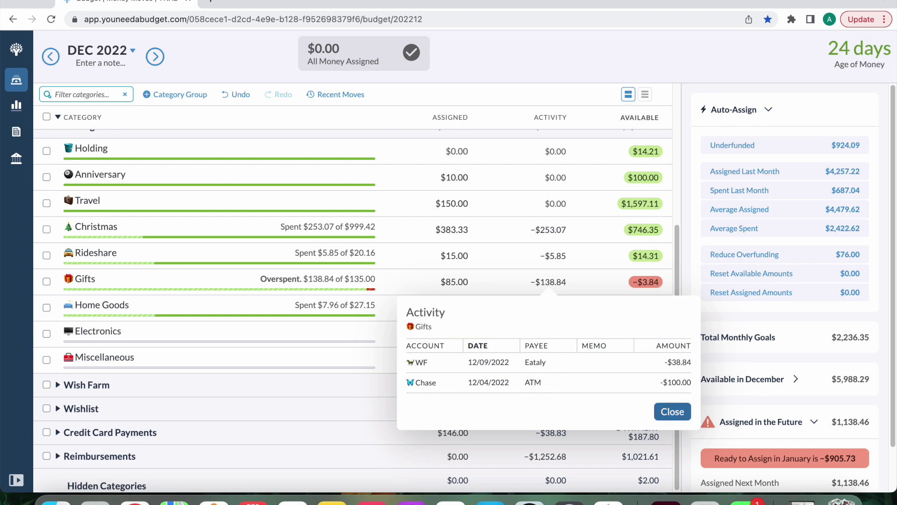
{"action": "left_click", "coordinate": [673, 411]}
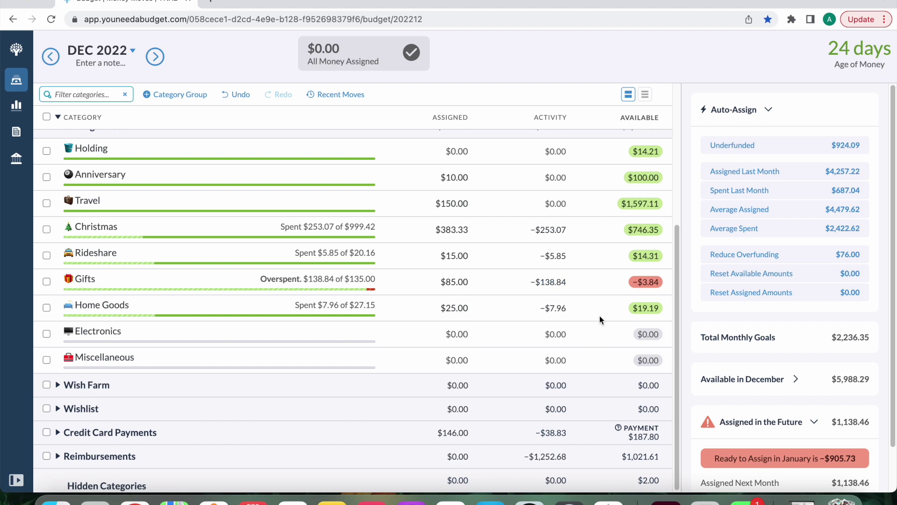
{"action": "left_click", "coordinate": [560, 310]}
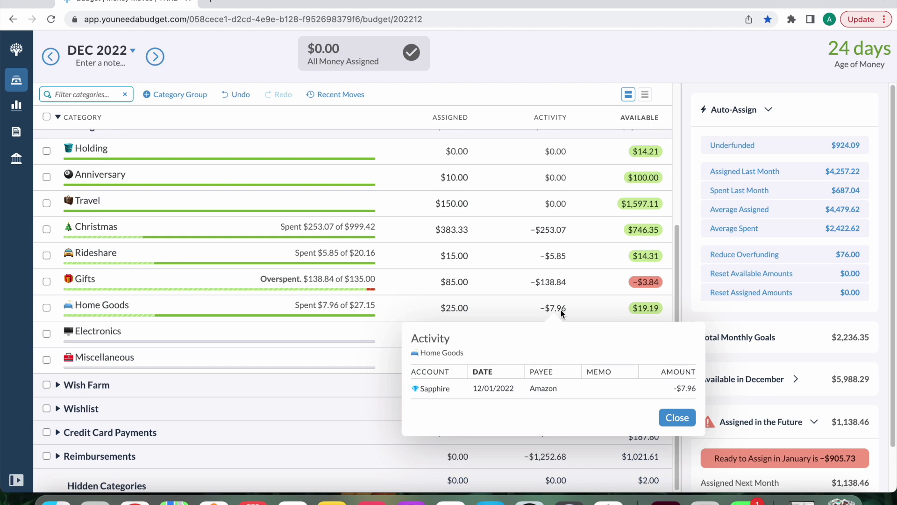
{"action": "left_click", "coordinate": [677, 417]}
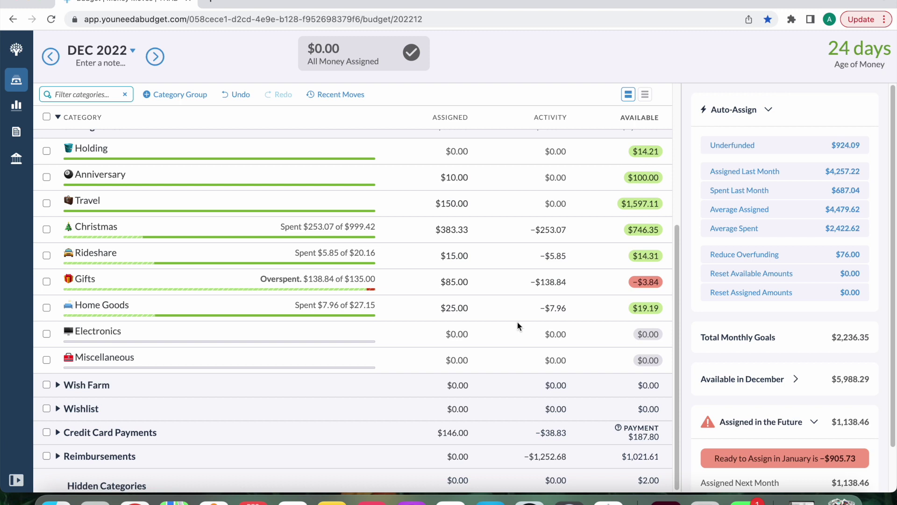
{"action": "scroll", "coordinate": [234, 282], "scroll_direction": "up", "scroll_amount": 3}
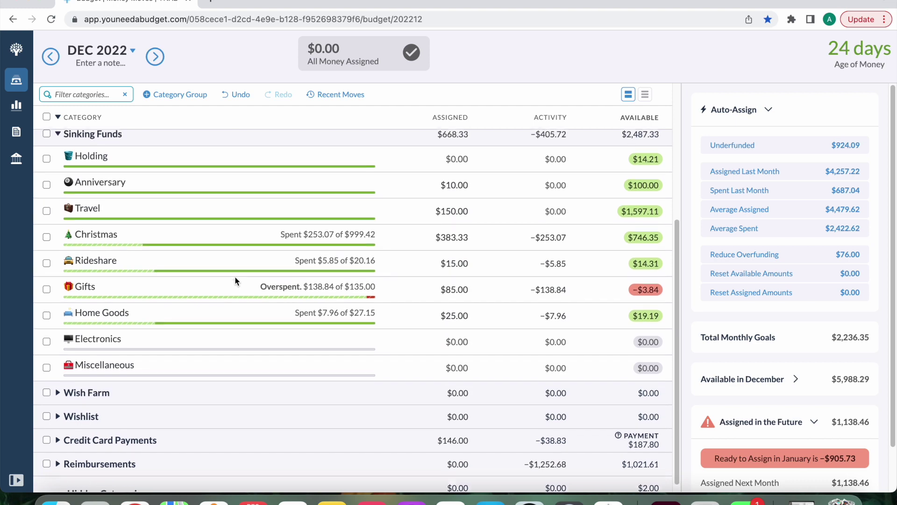
{"action": "left_click", "coordinate": [57, 117]}
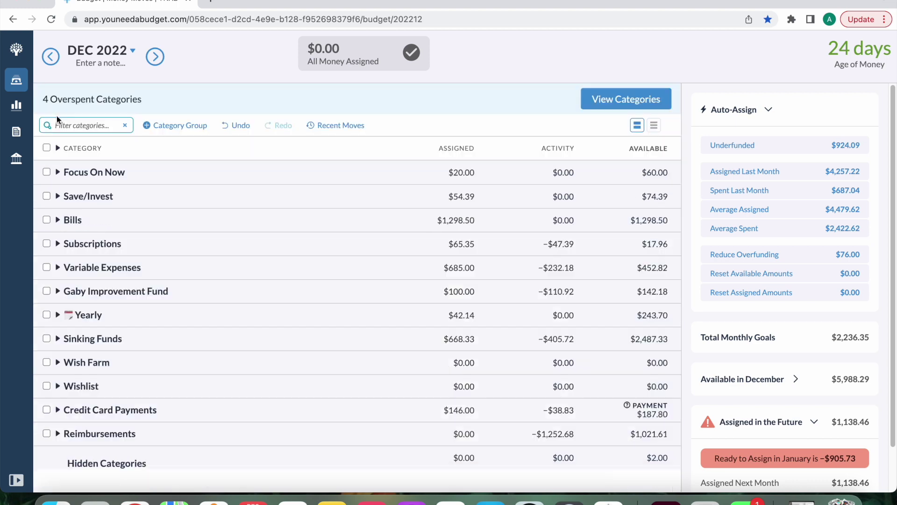
{"action": "left_click", "coordinate": [58, 148]}
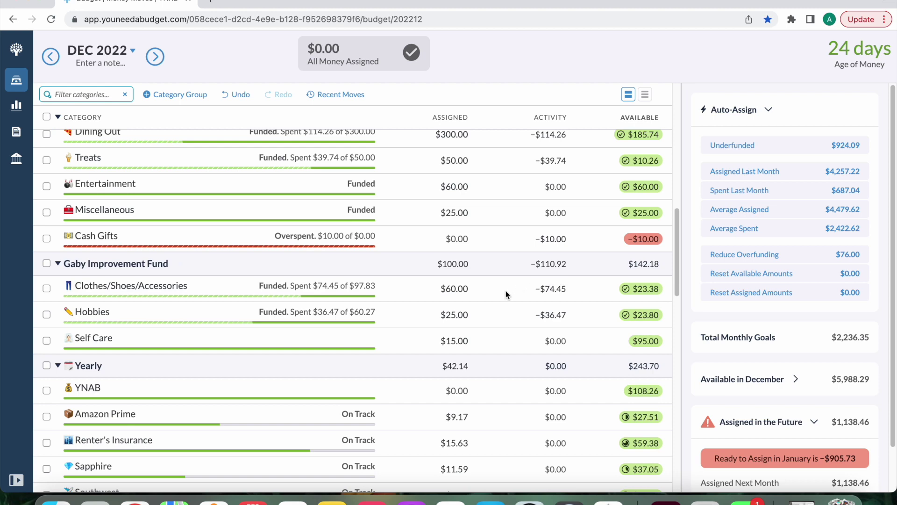
{"action": "scroll", "coordinate": [506, 294], "scroll_direction": "up", "scroll_amount": 1}
{"action": "scroll", "coordinate": [506, 295], "scroll_direction": "down", "scroll_amount": 1}
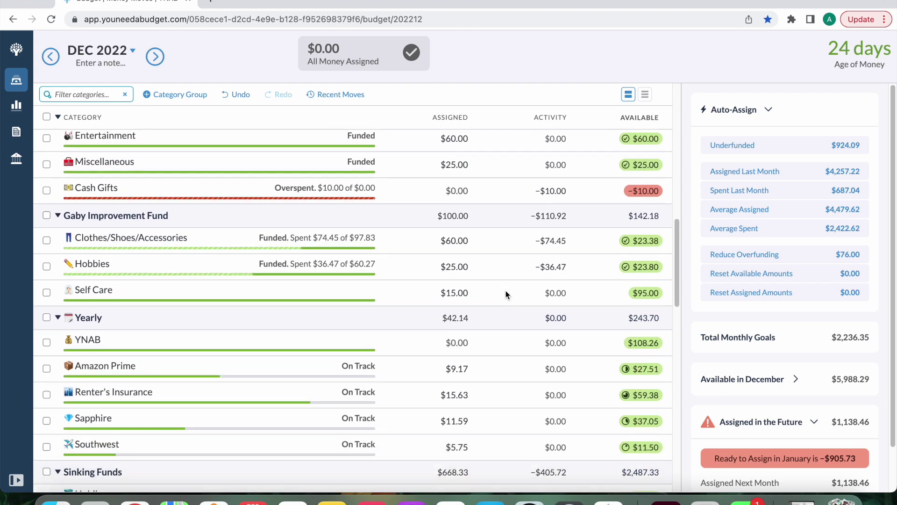
{"action": "scroll", "coordinate": [507, 294], "scroll_direction": "down", "scroll_amount": 5}
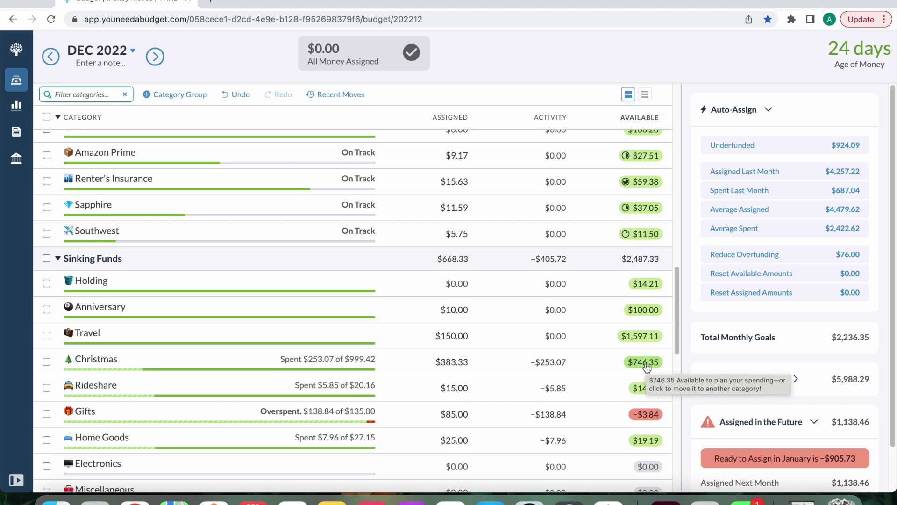
{"action": "scroll", "coordinate": [525, 359], "scroll_direction": "up", "scroll_amount": 6}
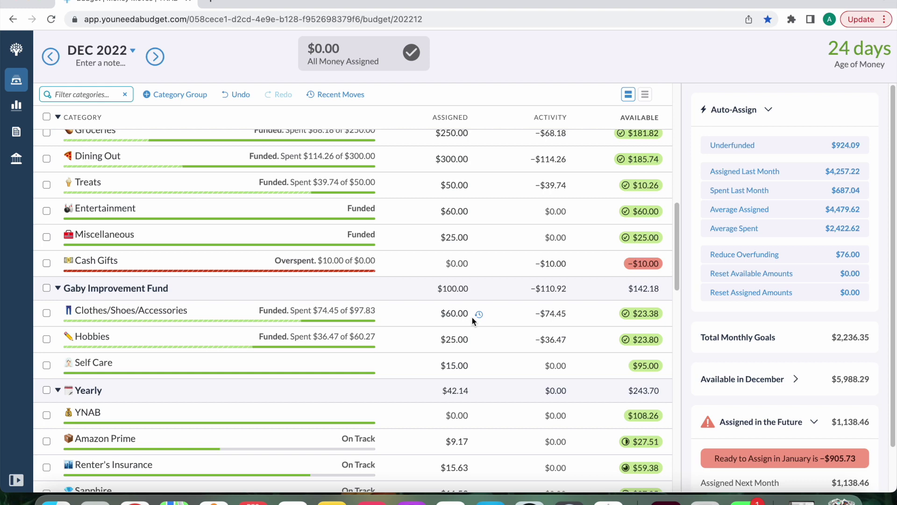
{"action": "scroll", "coordinate": [472, 317], "scroll_direction": "up", "scroll_amount": 4}
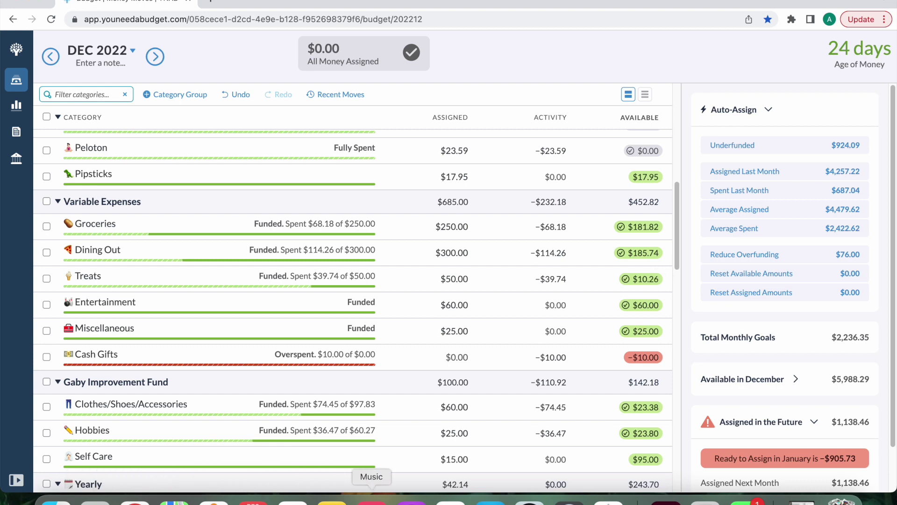
{"action": "left_click", "coordinate": [253, 499]}
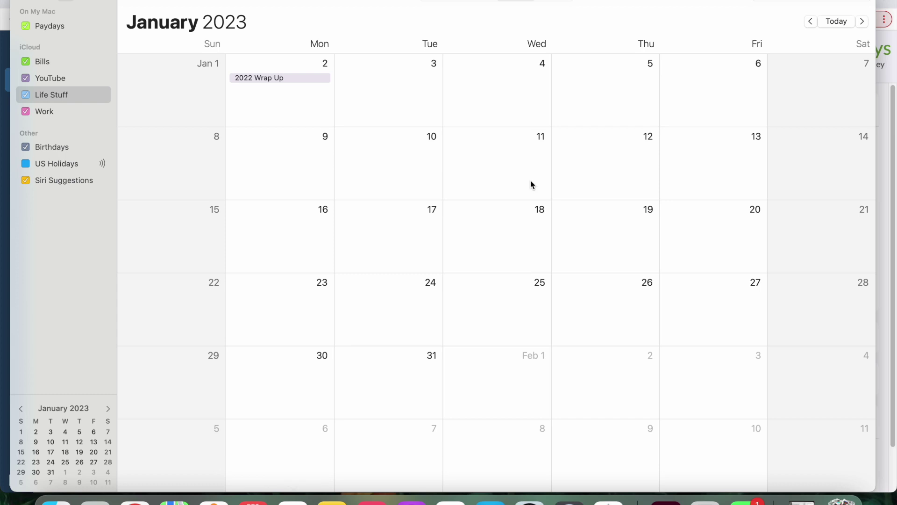
{"action": "scroll", "coordinate": [531, 180], "scroll_direction": "up", "scroll_amount": 5}
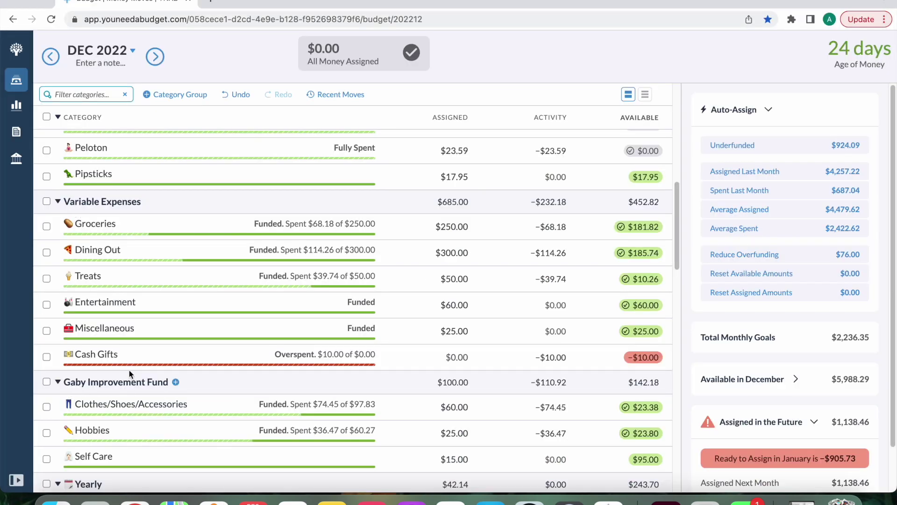
{"action": "left_click", "coordinate": [252, 499]}
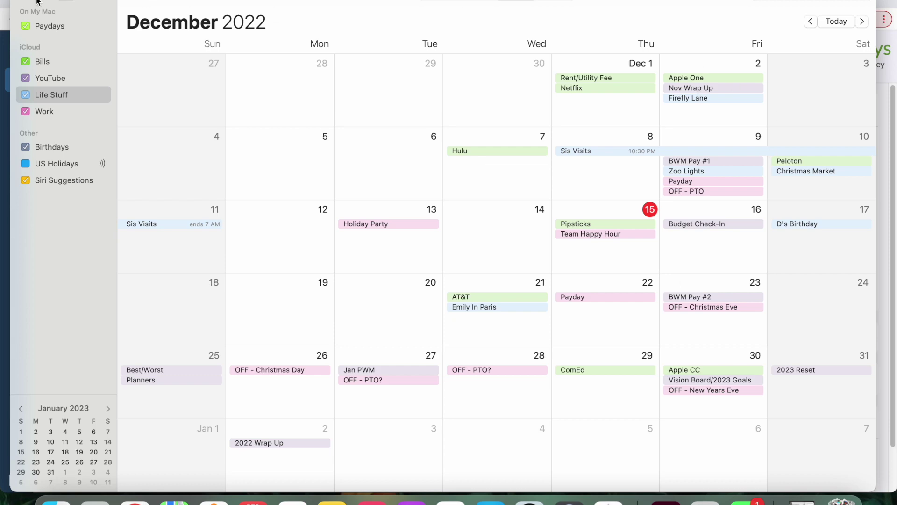
{"action": "key", "text": "super+Tab"}
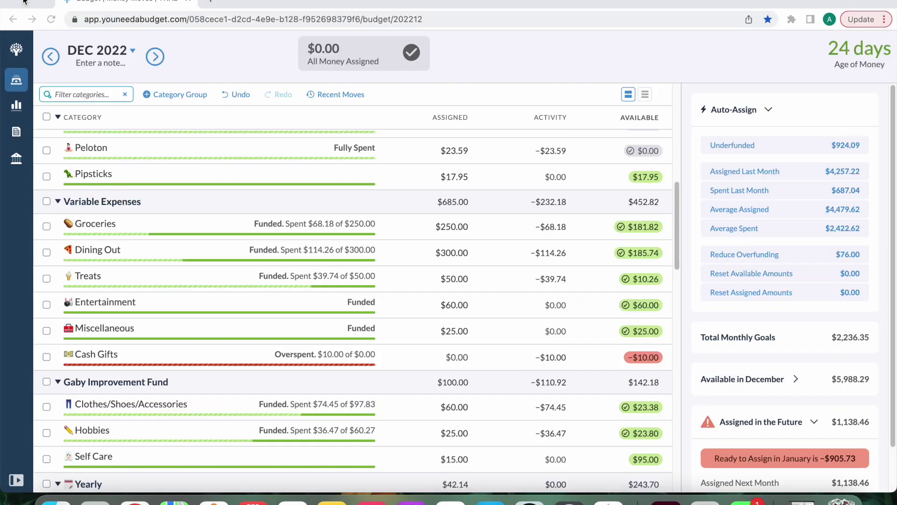
{"action": "left_click", "coordinate": [155, 57]}
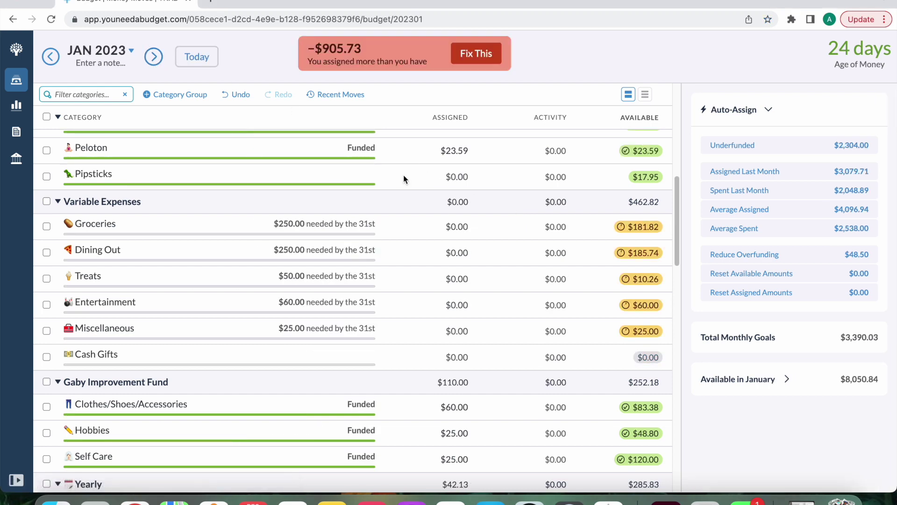
{"action": "scroll", "coordinate": [521, 210], "scroll_direction": "up", "scroll_amount": 15}
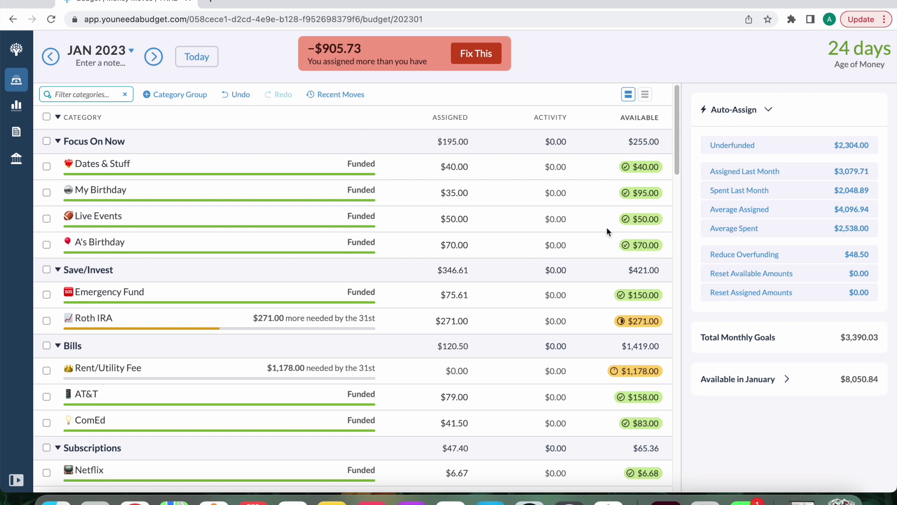
{"action": "scroll", "coordinate": [606, 228], "scroll_direction": "down", "scroll_amount": 3}
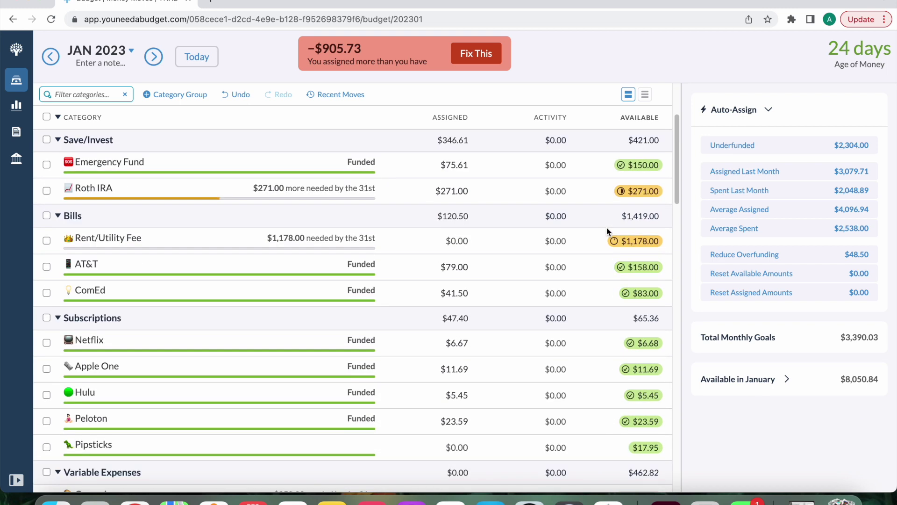
{"action": "scroll", "coordinate": [606, 228], "scroll_direction": "down", "scroll_amount": 3}
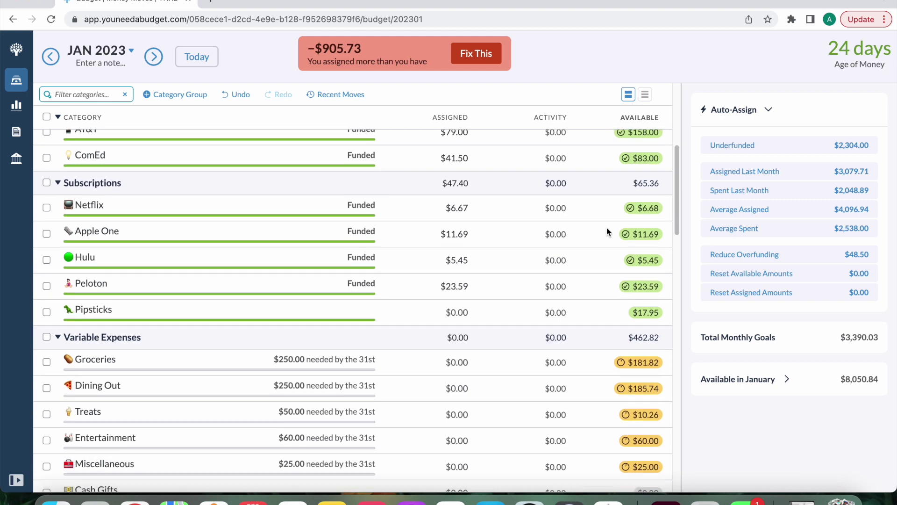
{"action": "scroll", "coordinate": [564, 340], "scroll_direction": "up", "scroll_amount": 3}
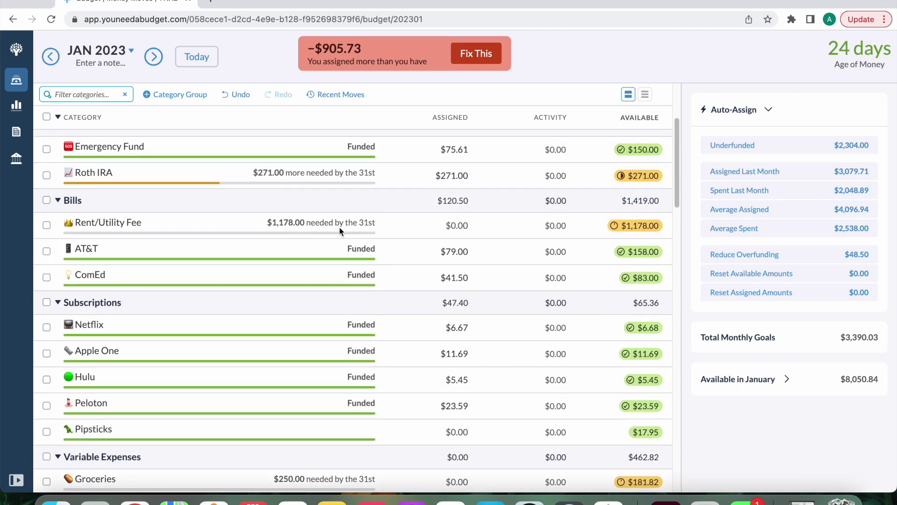
{"action": "scroll", "coordinate": [350, 227], "scroll_direction": "up", "scroll_amount": 1}
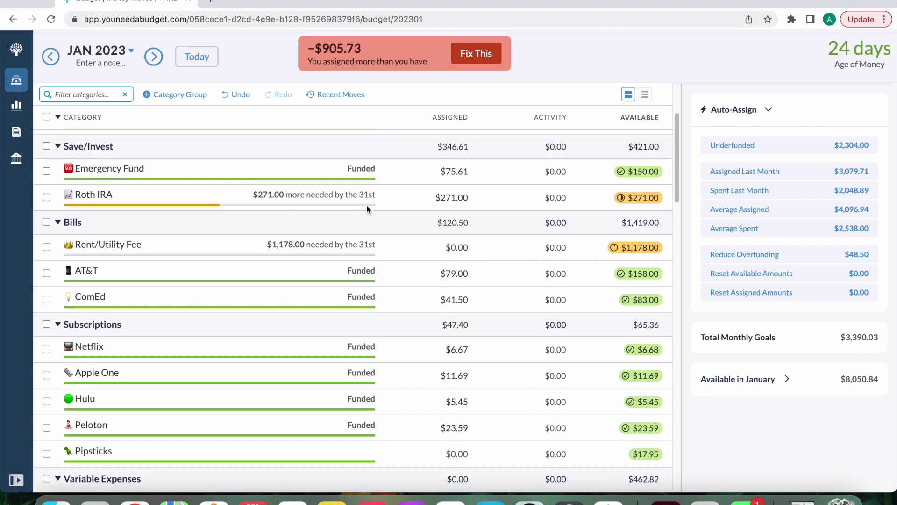
{"action": "left_click", "coordinate": [53, 60]}
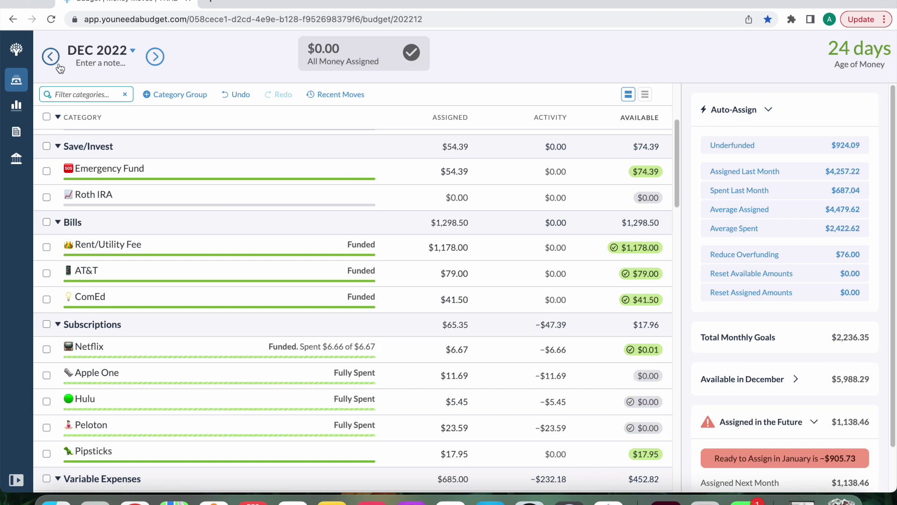